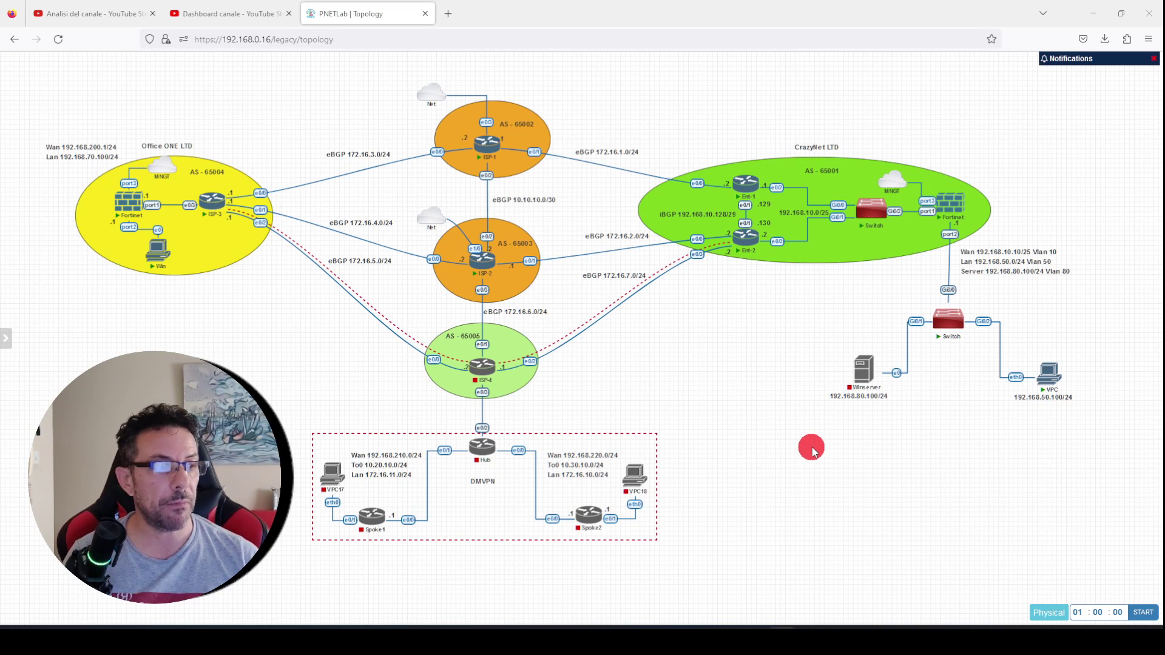
- Open the consoles of the Office ONE LTD Win node and the CrazyNet LTD VPC, and arrange them side by side
mouse_move(868, 386)
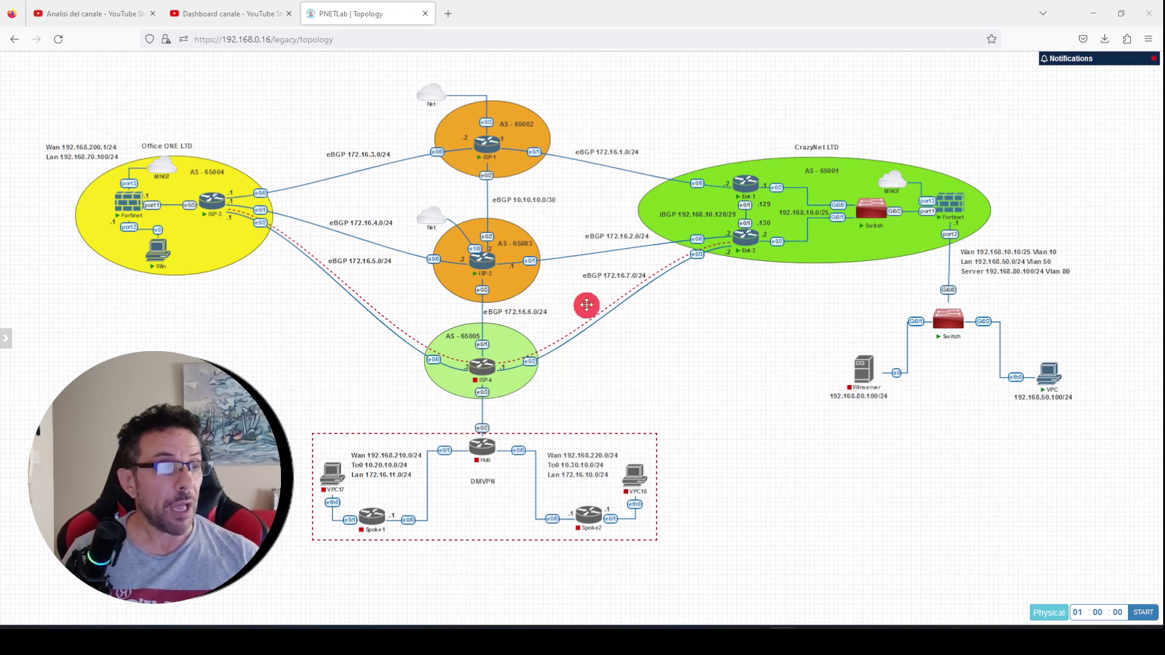
left_click(157, 262)
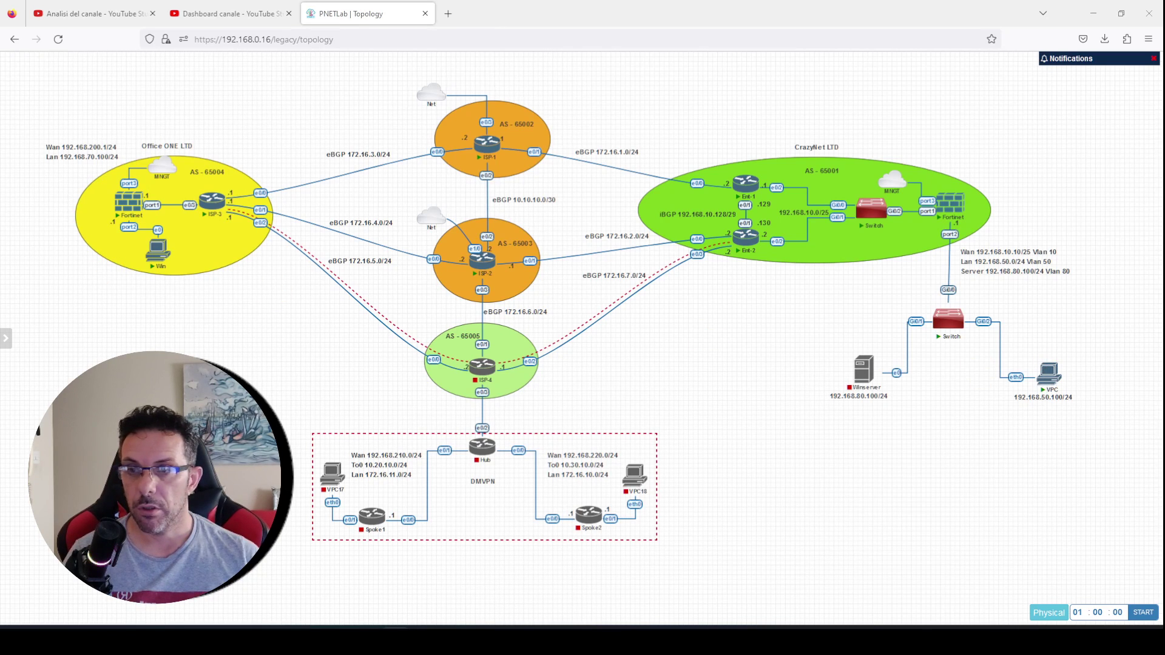
left_click_drag(1105, 225, 983, 311)
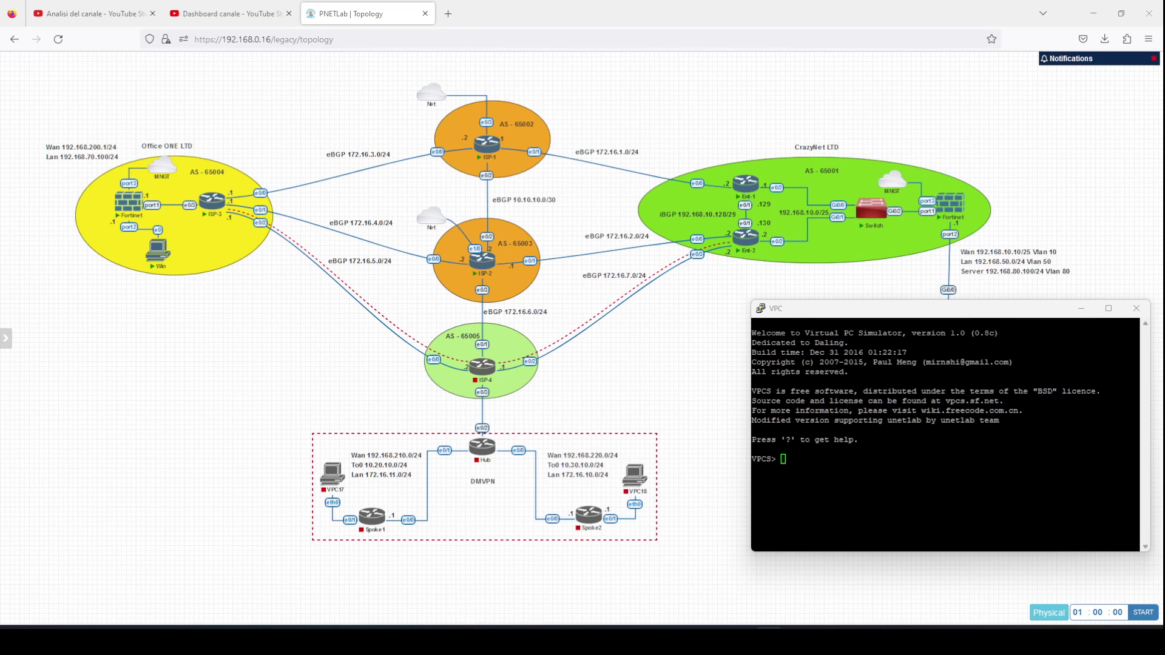
left_click(625, 308)
left_click_drag(267, 130, 474, 109)
left_click(60, 125)
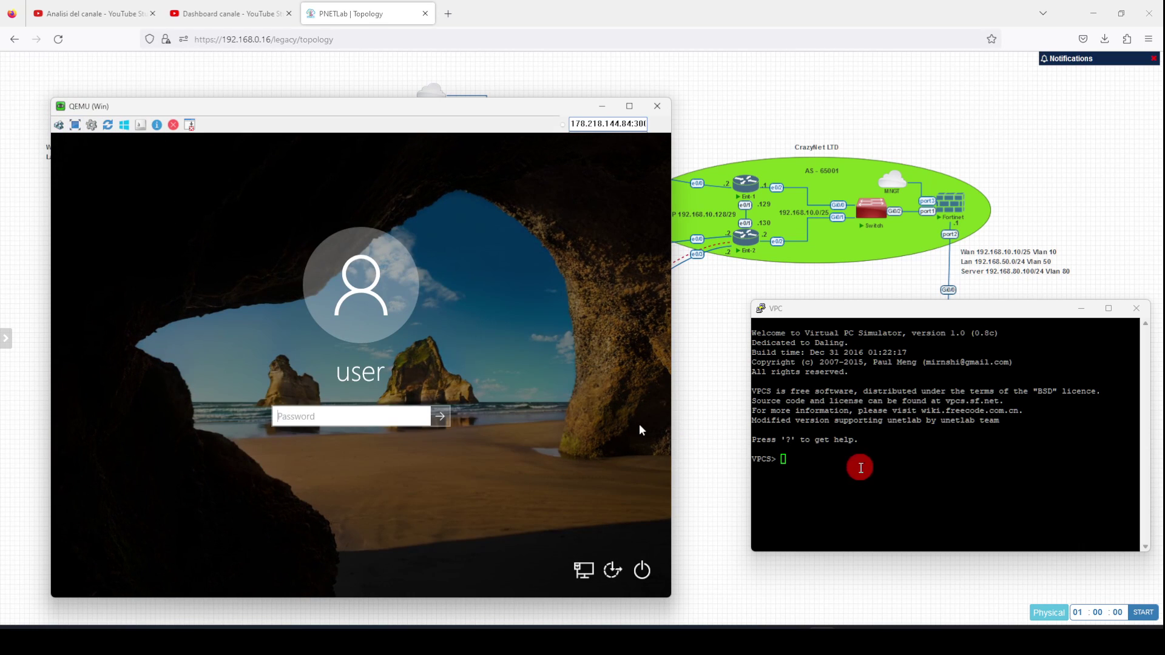
- Log in to the Win machine by entering the user account's password
left_click(397, 416)
type("•••••")
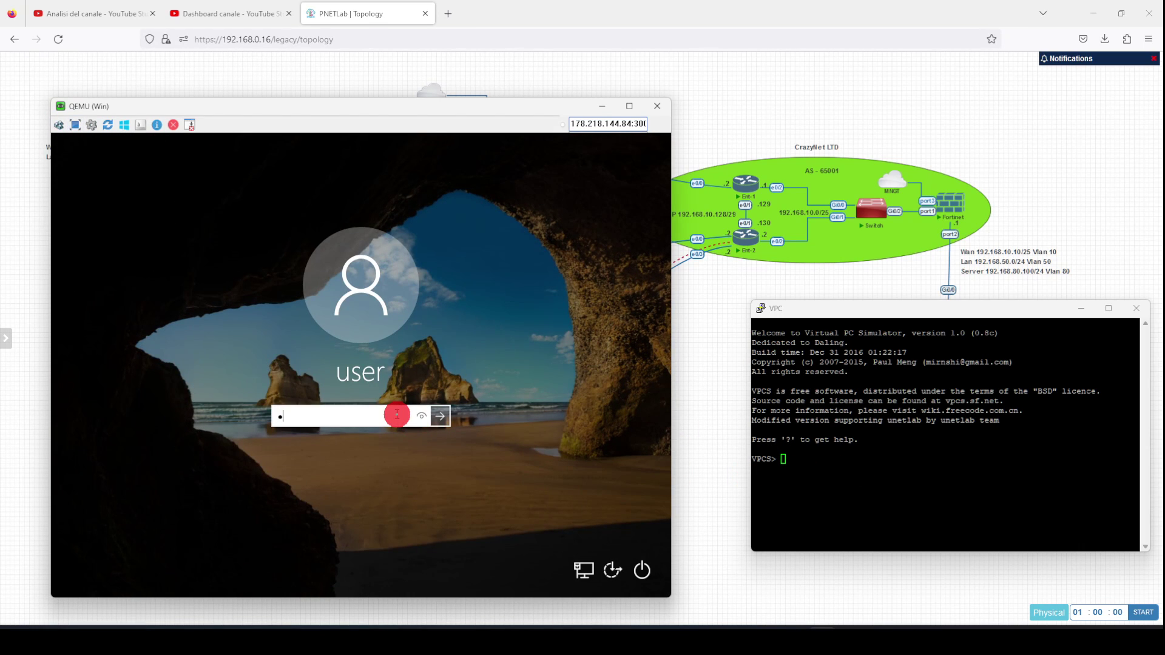
key("BackSpace")
key("BackSpace")
key("BackSpace")
key("BackSpace")
key("BackSpace")
type("•••••••")
key("Return")
- Request an IP address for the VPC with the ip dhcp command
left_click(887, 475)
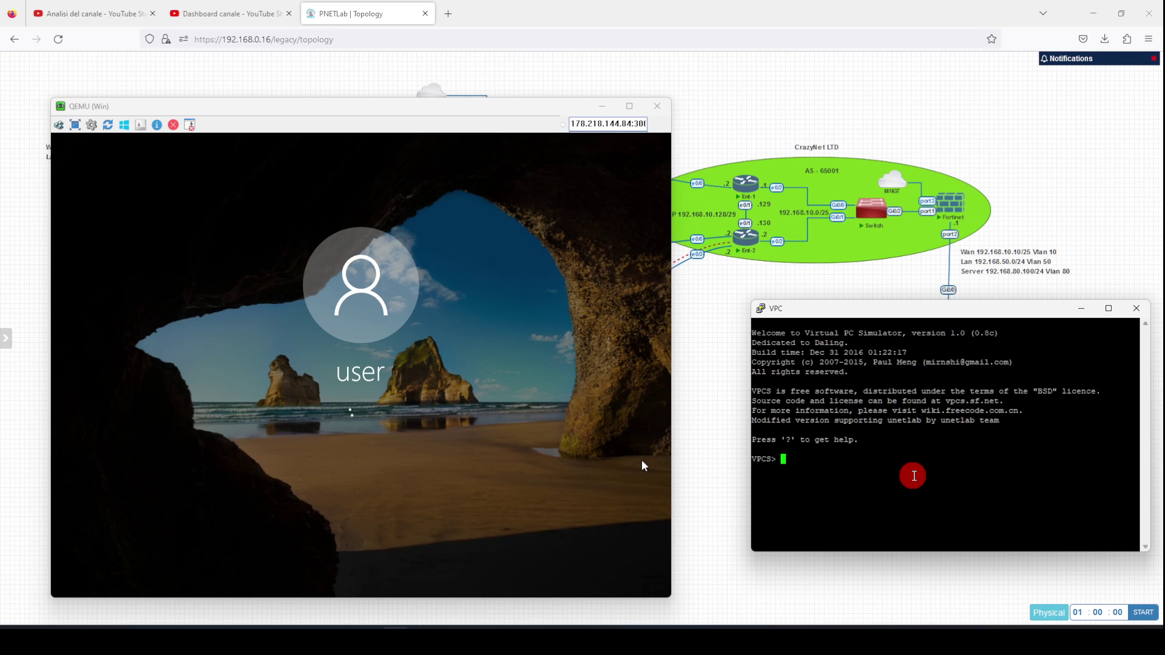
type("ip dhcp")
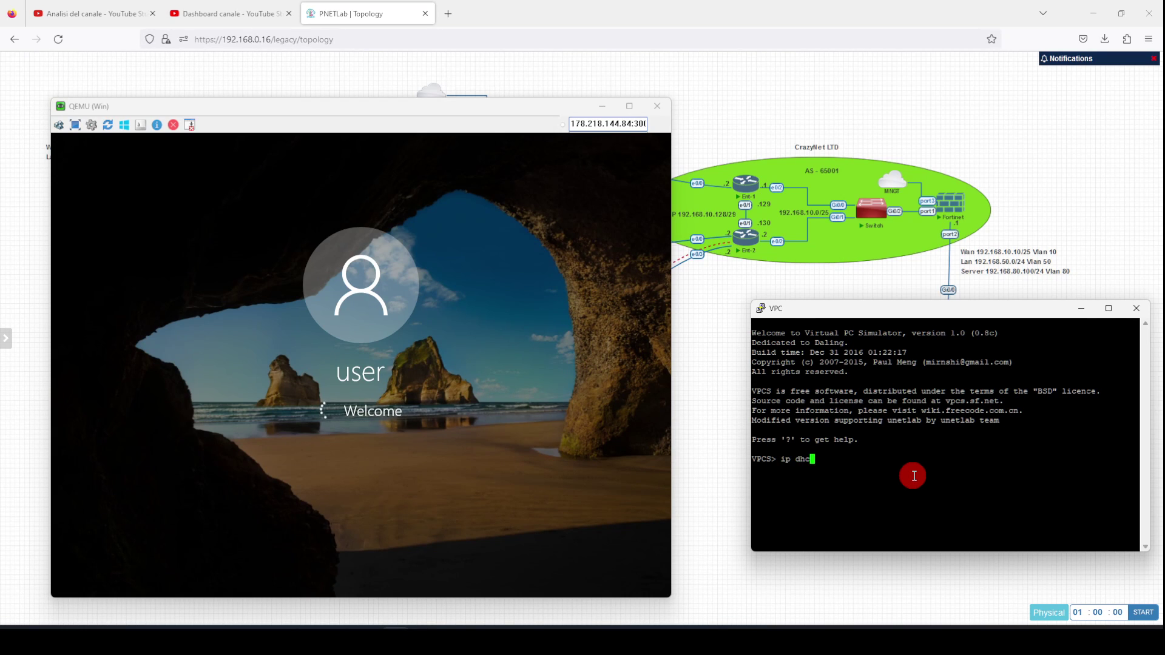
key("Return")
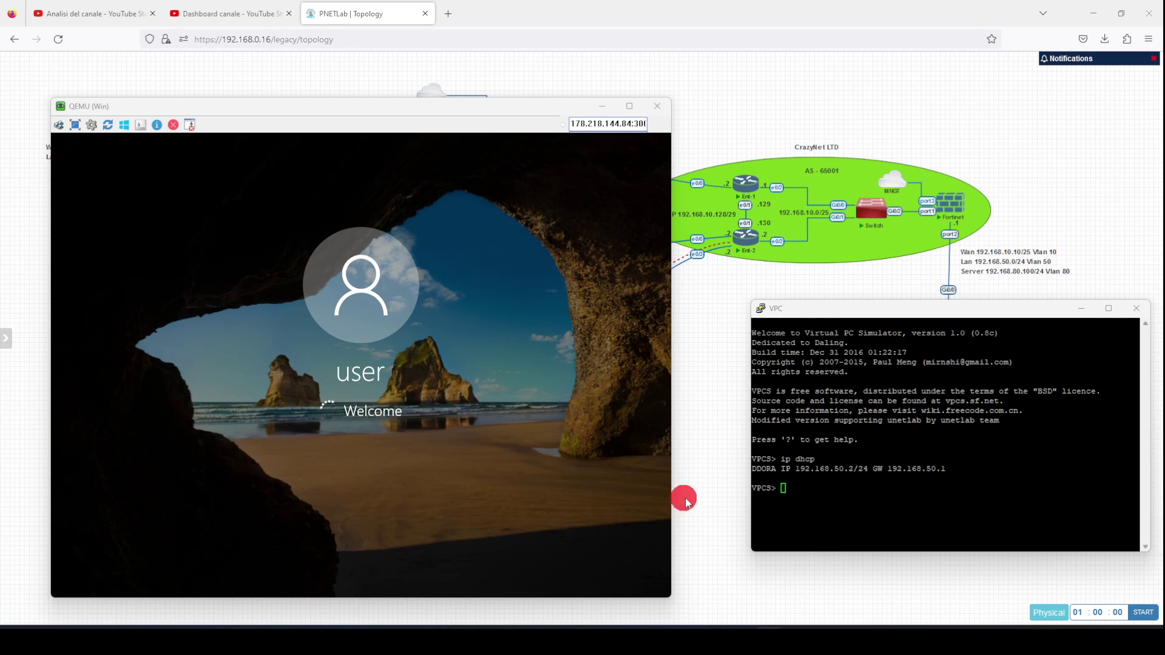
- Trace the route from the VPC to 8.8.8.8
left_click(822, 502)
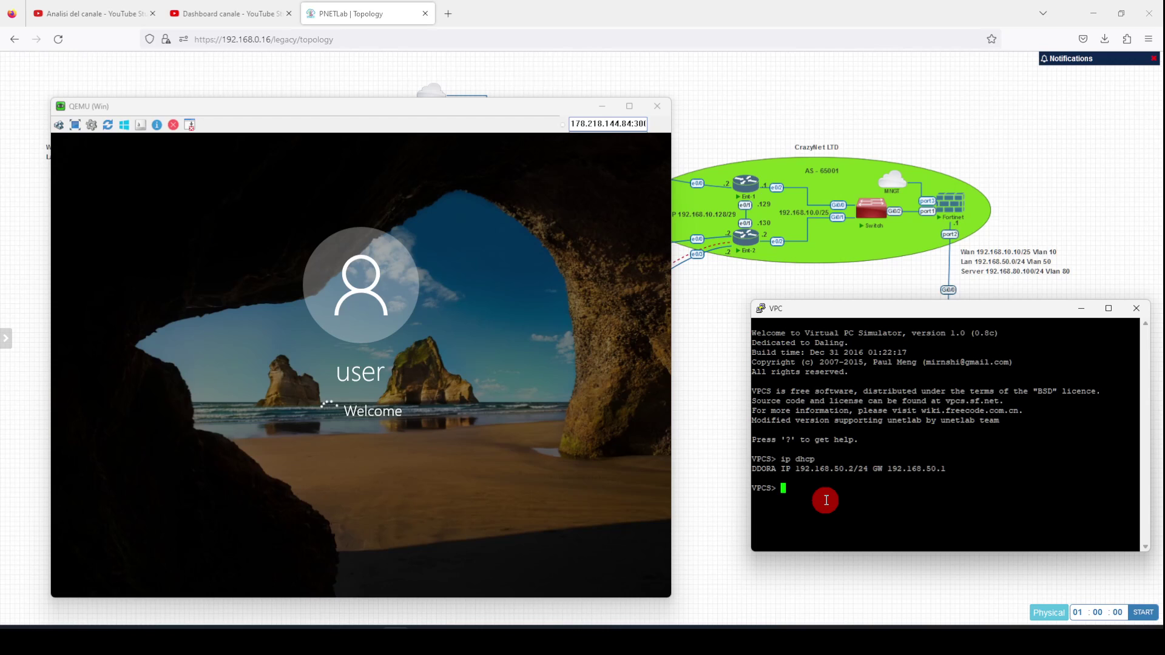
type("trace")
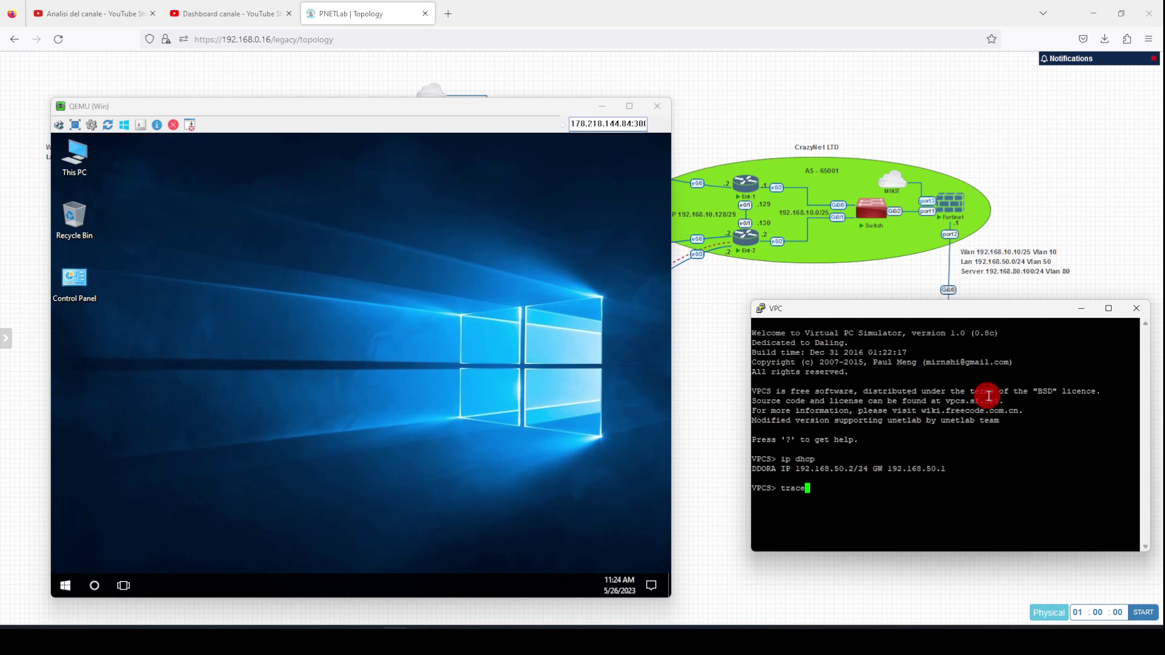
type(" 8.8.8.8")
key("Return")
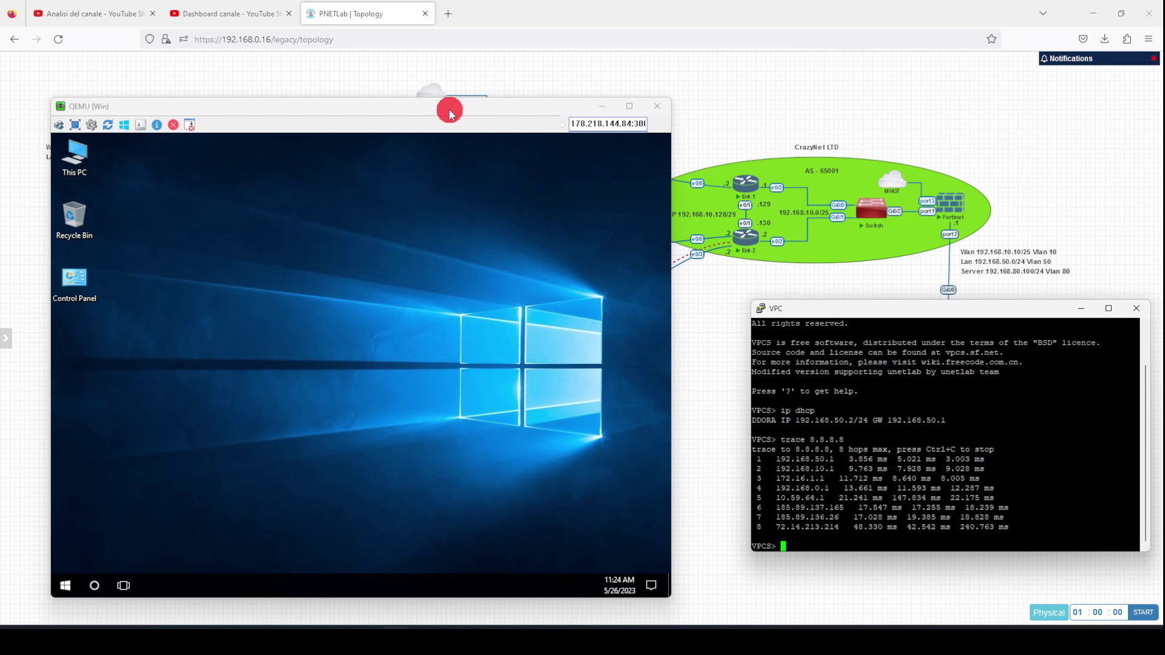
- Lower both console windows to uncover the topology, and allow the Win machine to be discoverable on Network 5
left_click_drag(448, 109, 445, 289)
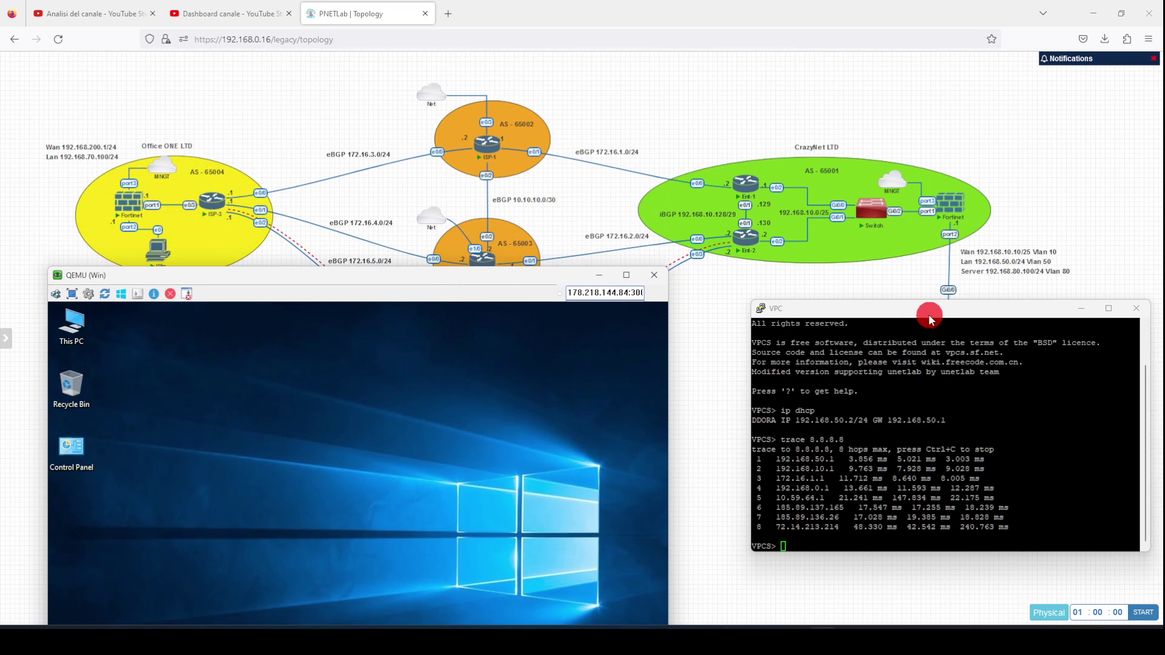
left_click_drag(926, 312, 914, 421)
left_click(1050, 377)
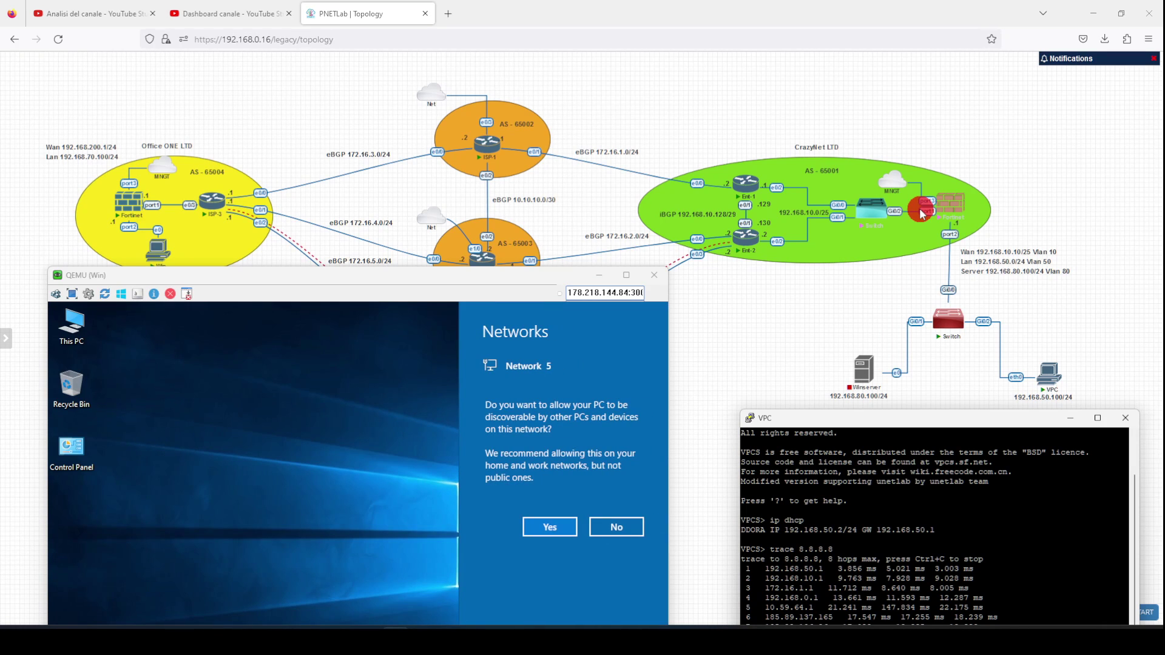
left_click(551, 528)
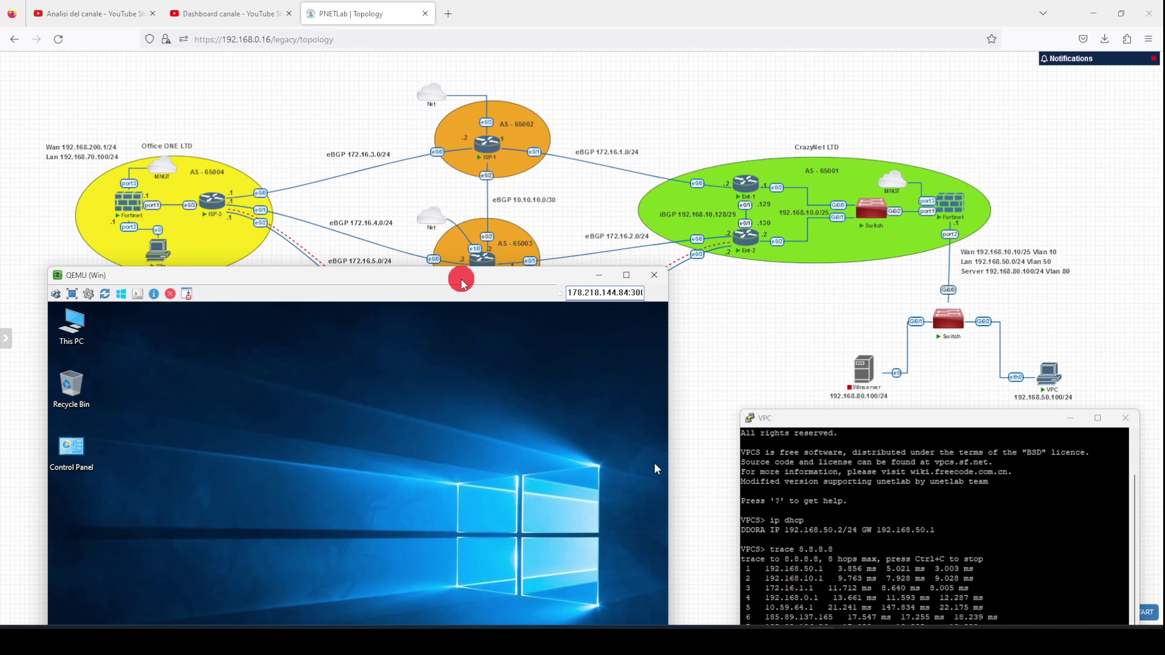
- Run tracert 8.8.8.8 in the Win machine's Command Prompt and move its window aside to uncover the Office ONE LTD site
left_click_drag(461, 282, 488, 107)
left_click(916, 433)
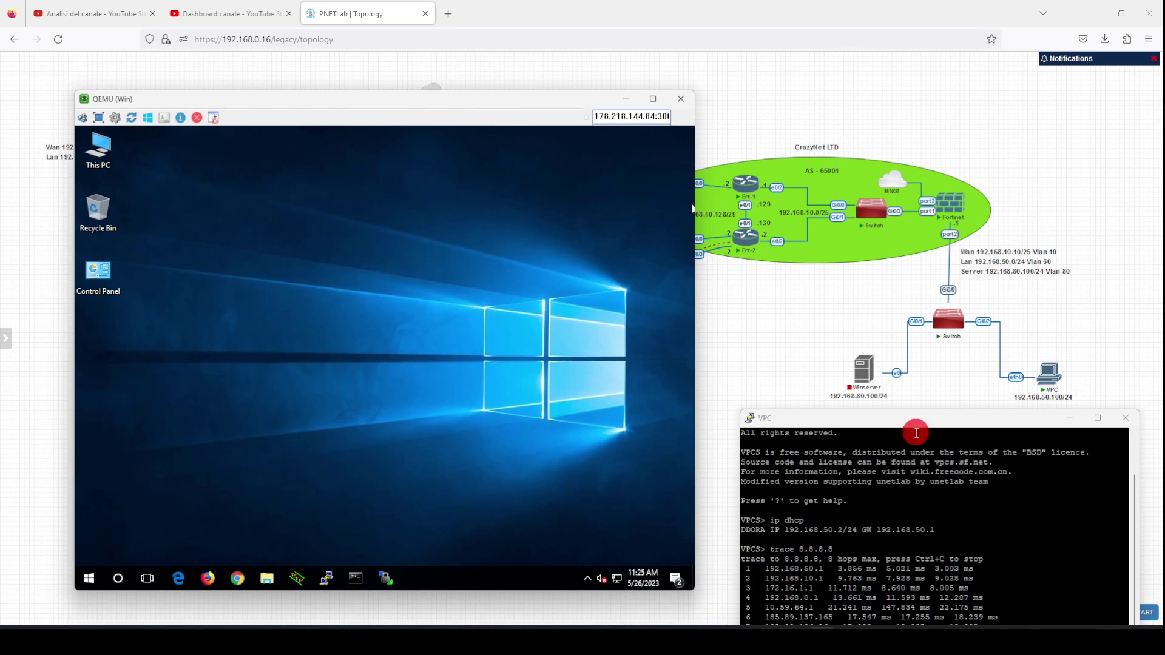
left_click_drag(897, 418, 890, 168)
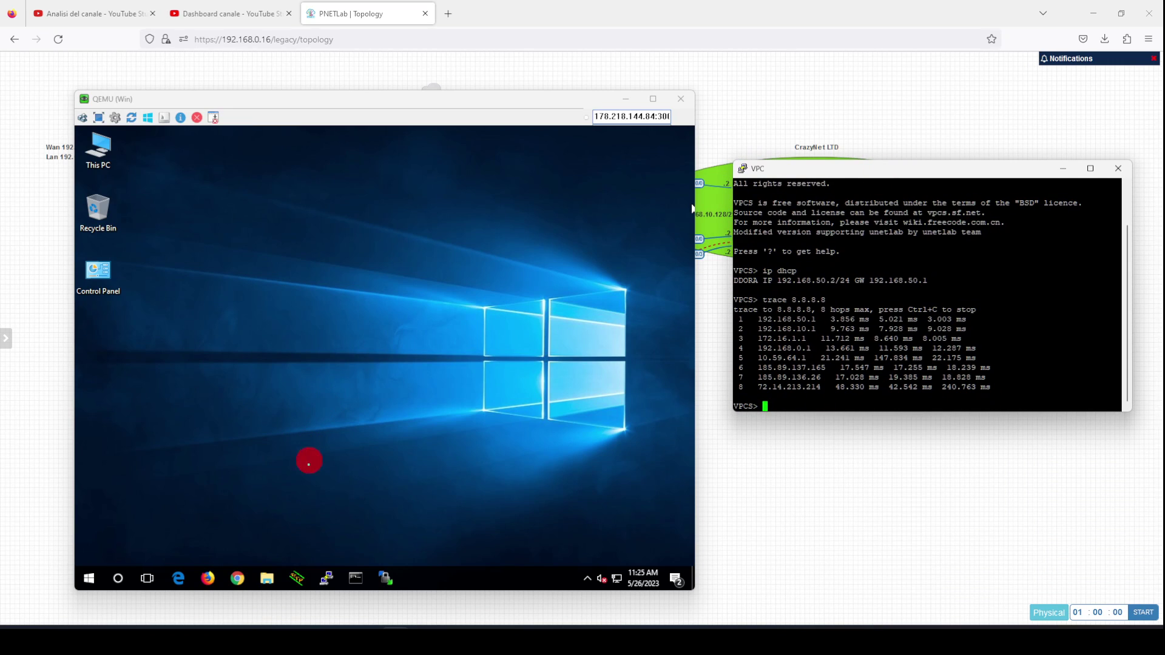
left_click(360, 579)
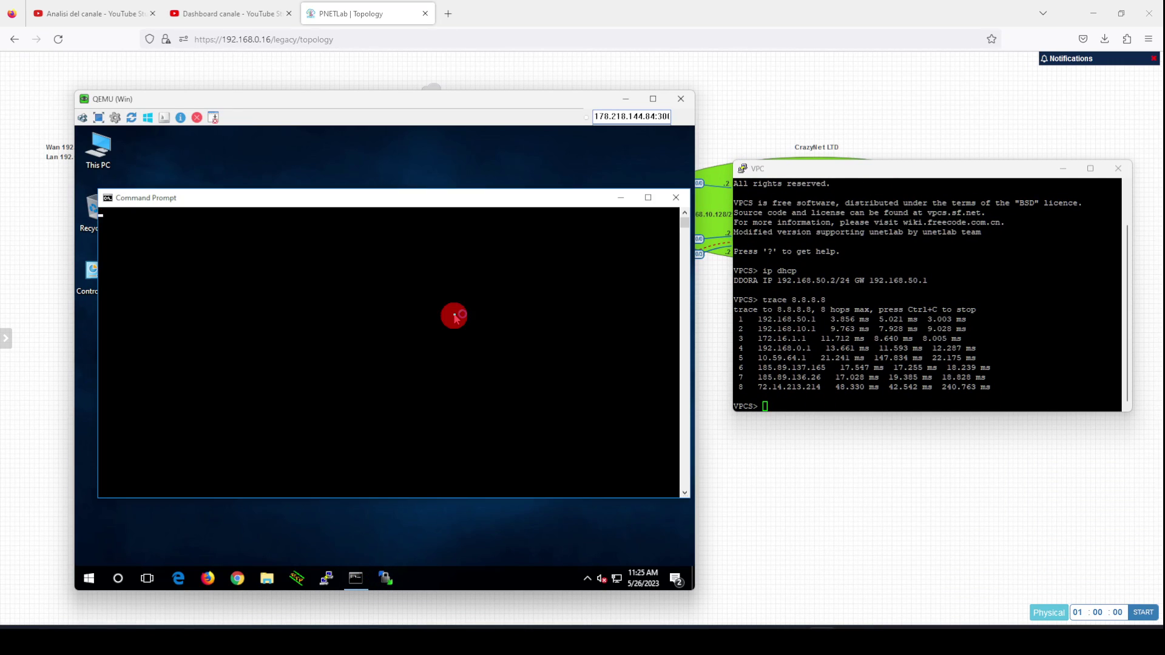
type("traxce")
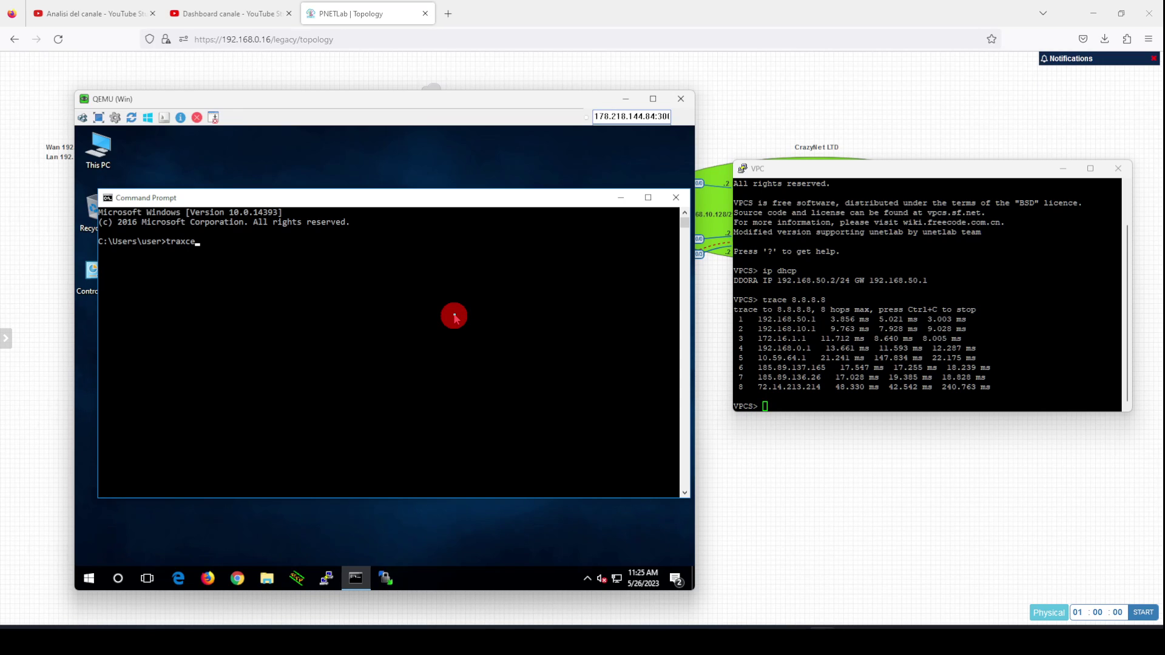
key("BackSpace")
key("BackSpace")
key("BackSpace")
type("cert 8.8.8.8")
key("Return")
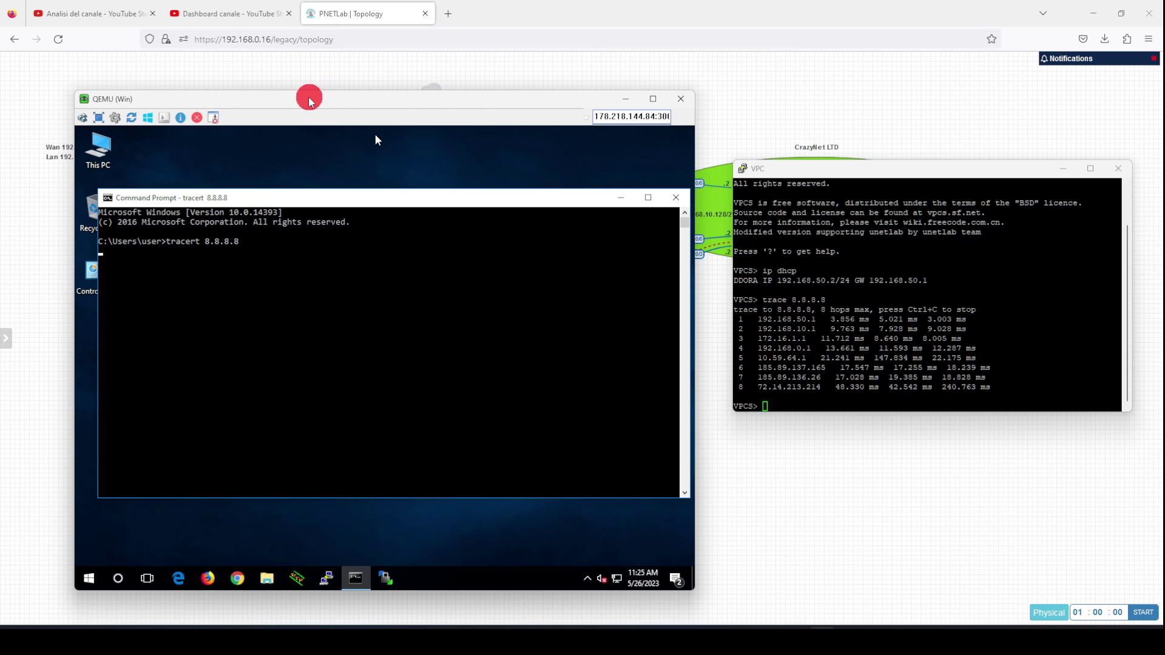
left_click_drag(308, 100, 721, 91)
left_click_drag(744, 90, 750, 90)
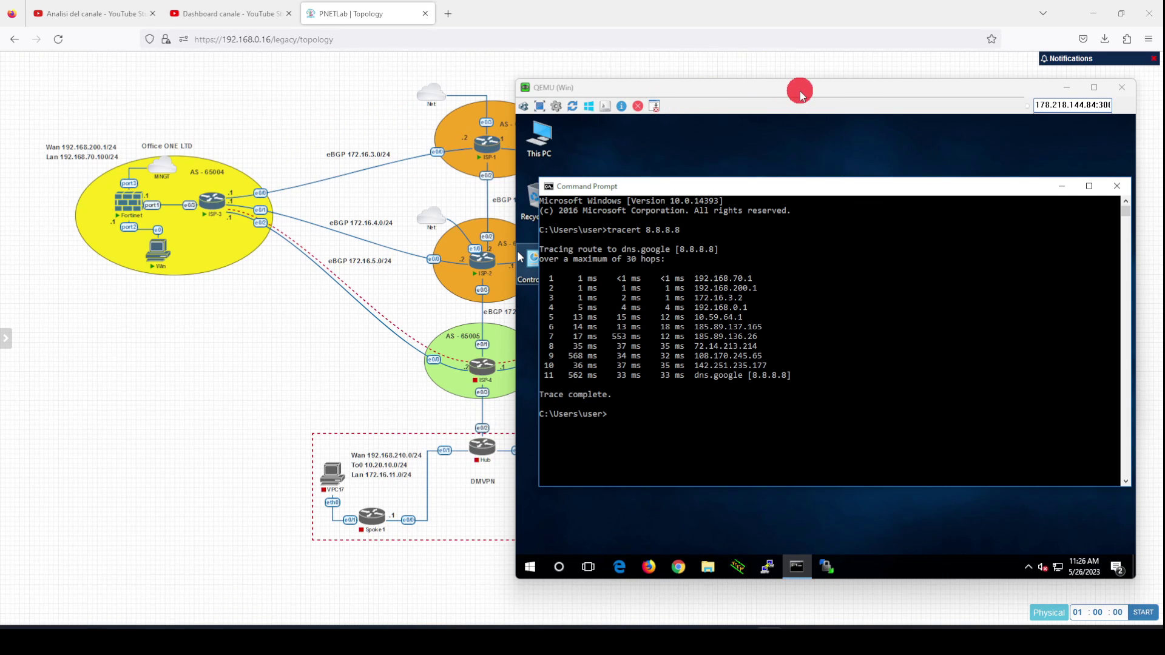
- Display the Win machine's IP configuration with ipconfig in its Command Prompt
left_click_drag(799, 91, 455, 84)
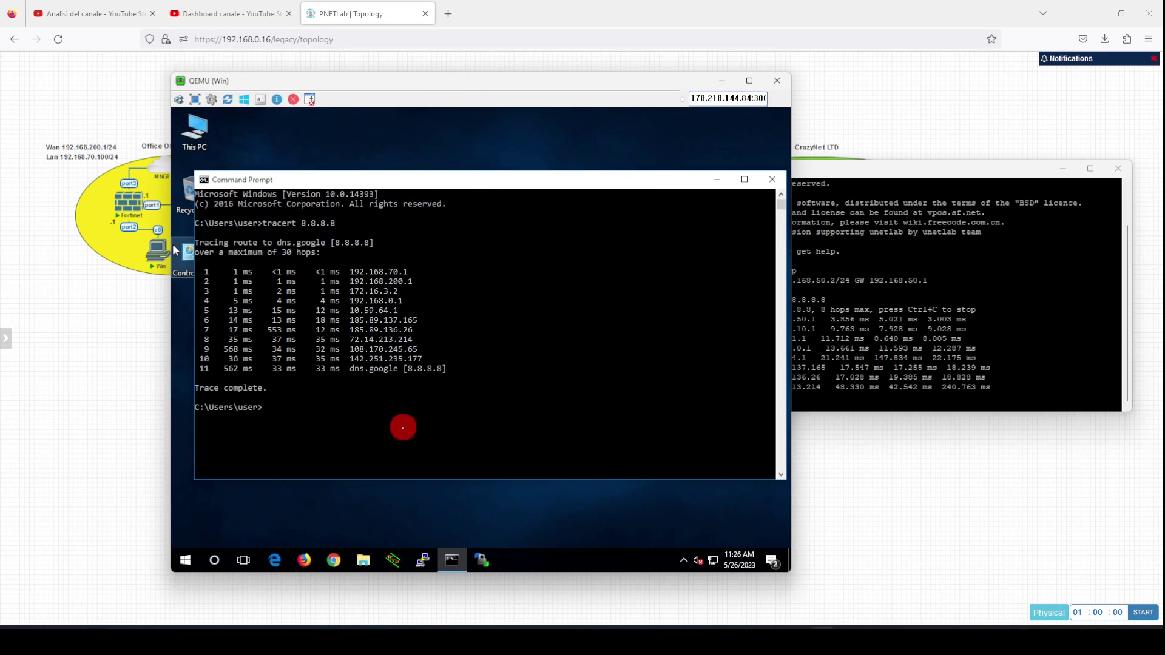
left_click(395, 442)
type("ipco")
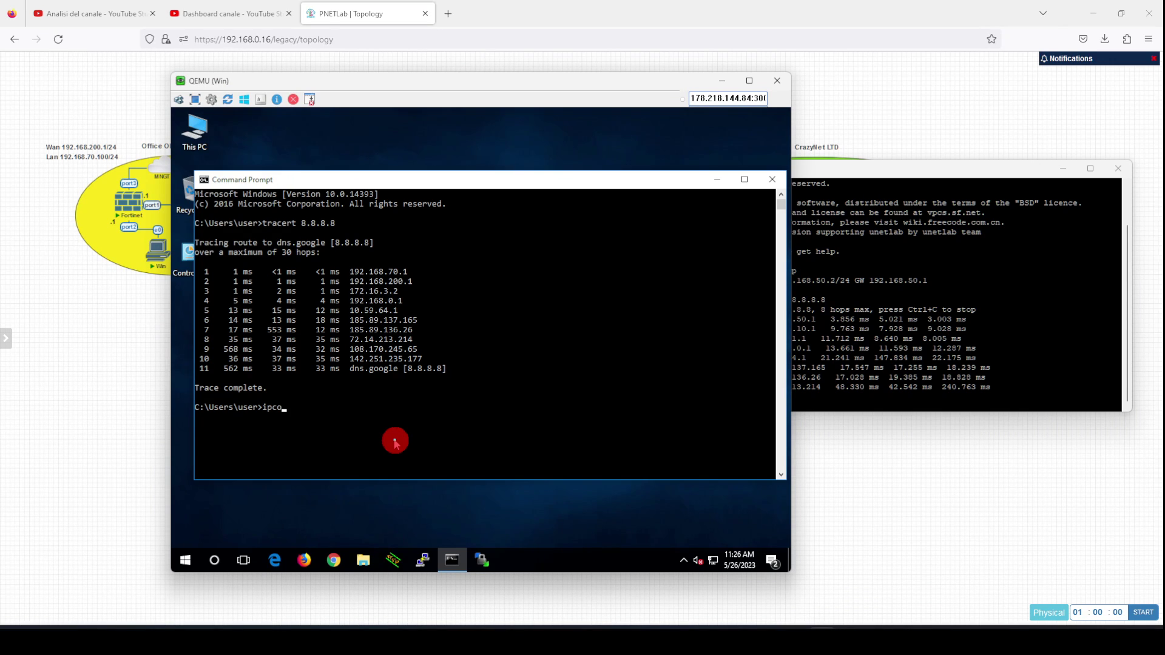
type("nfig")
key("Return")
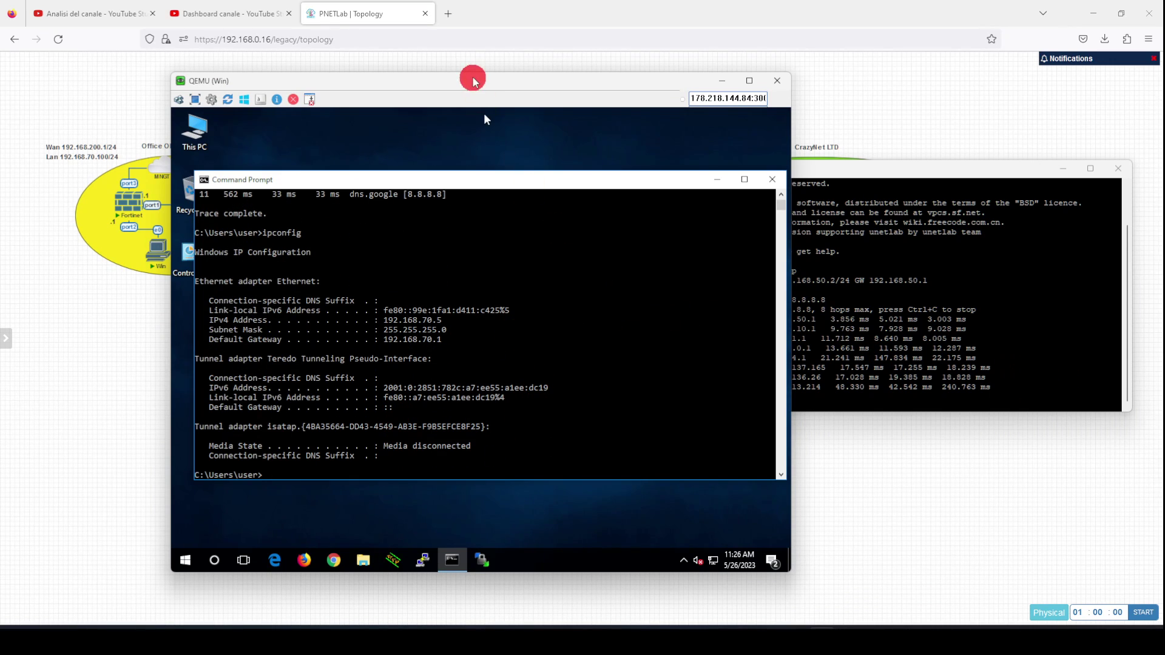
- Start a continuous ping from the Win machine to the VPC with ping 192.168.50.2 -t
left_click_drag(474, 80, 375, 74)
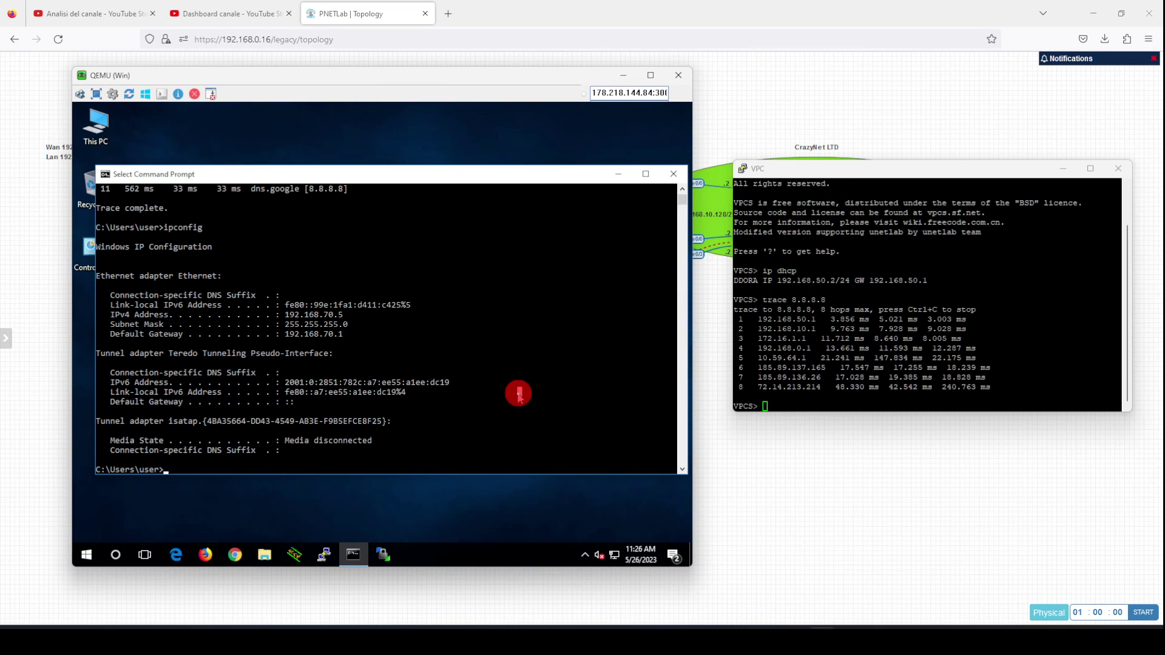
type("p")
type("ing 192.168.50.2 -t")
key("Return")
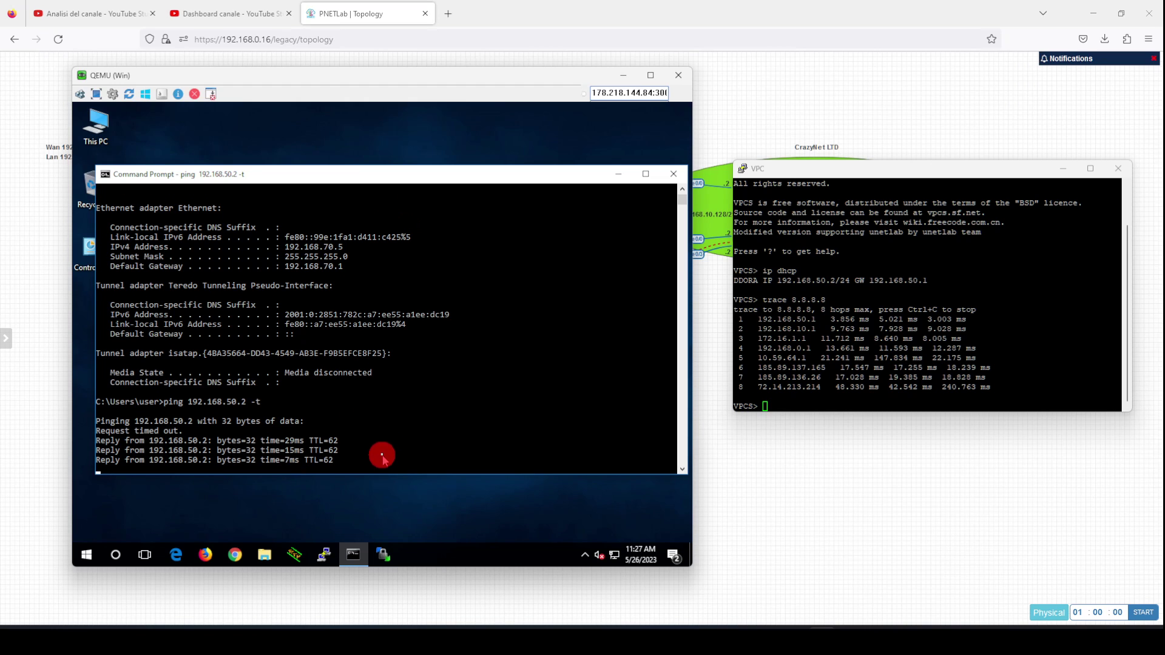
- Rearrange the console windows to examine the running ping alongside the topology path between the two sites
left_click_drag(330, 93, 321, 333)
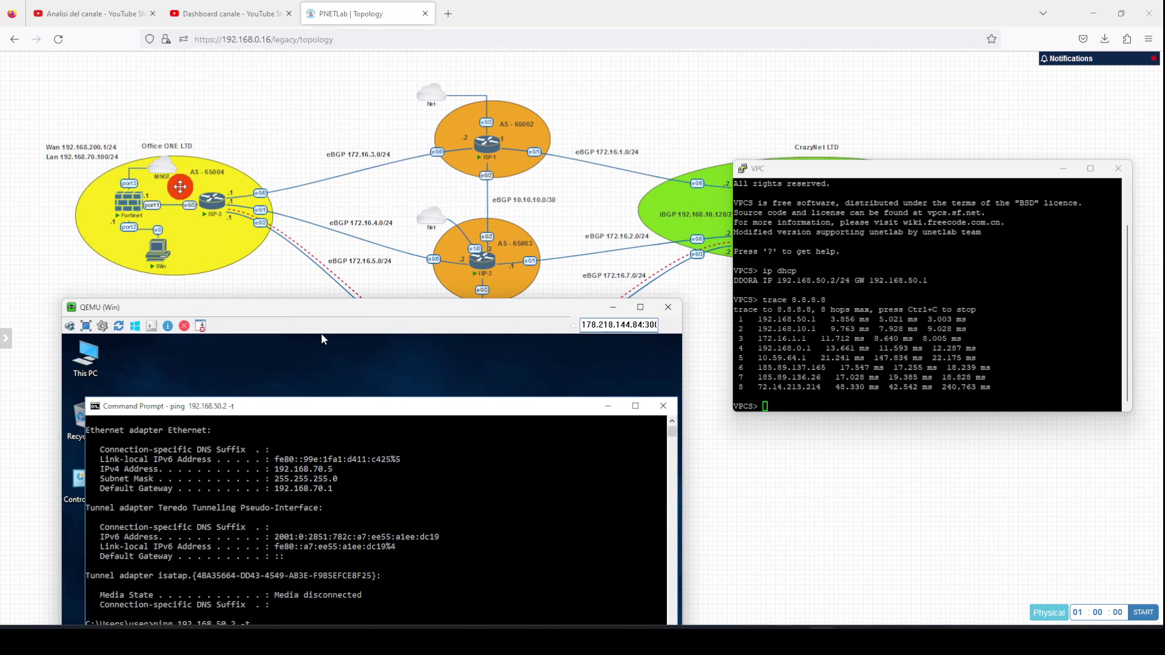
left_click_drag(830, 168, 816, 408)
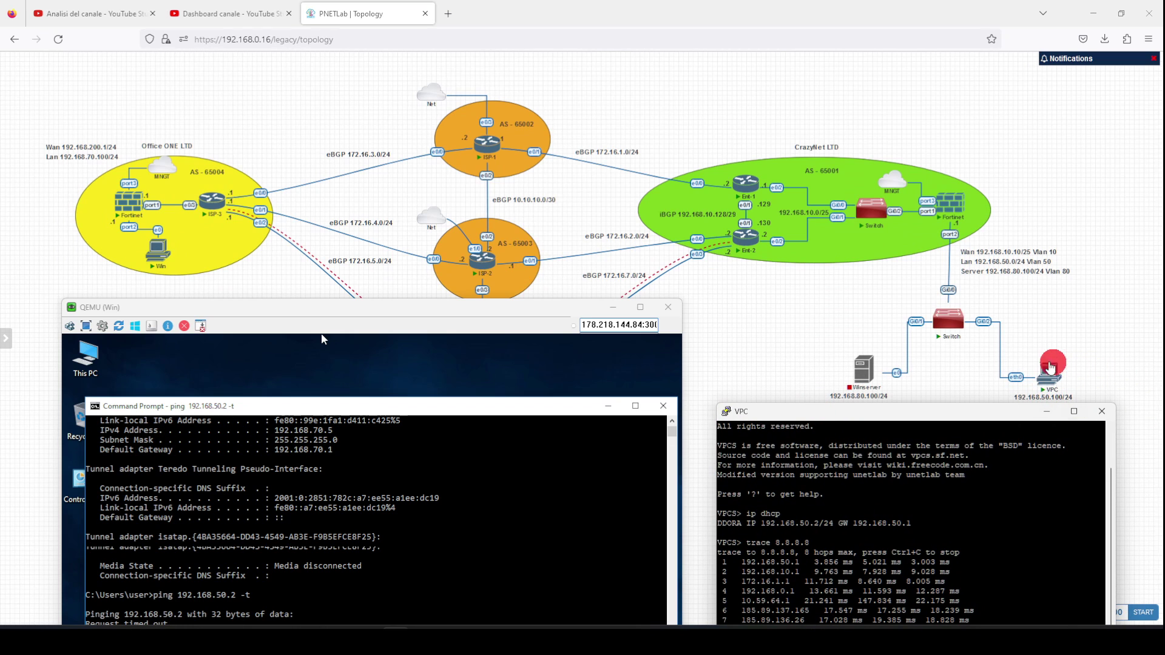
left_click(382, 313)
left_click_drag(383, 313, 370, 75)
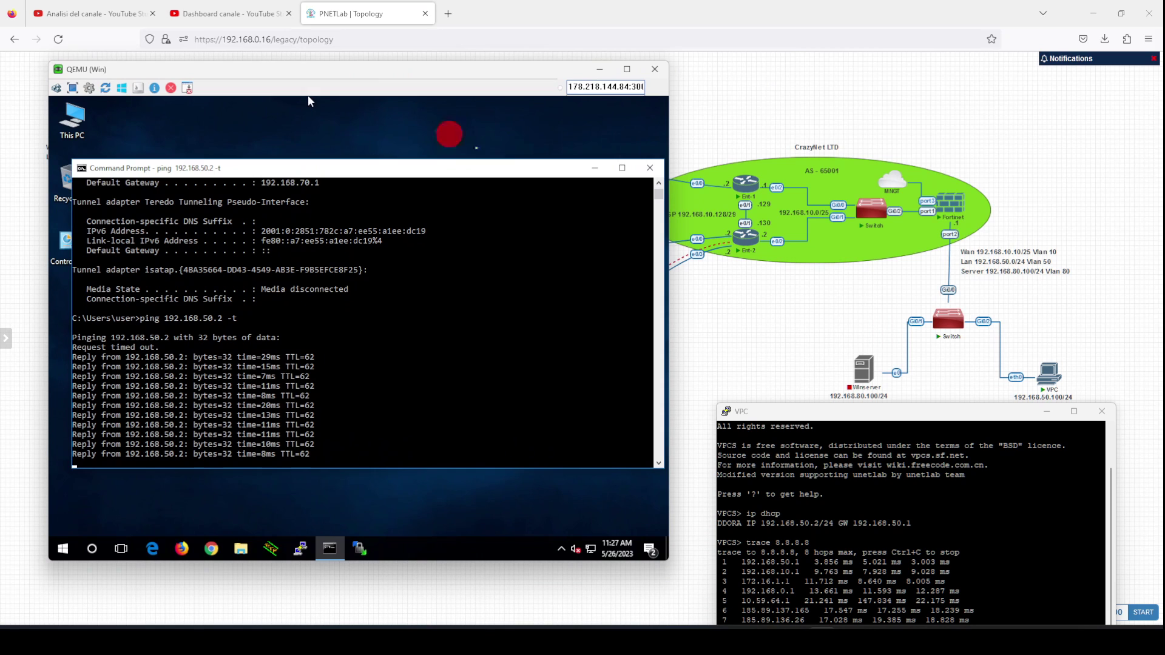
left_click_drag(782, 421, 864, 134)
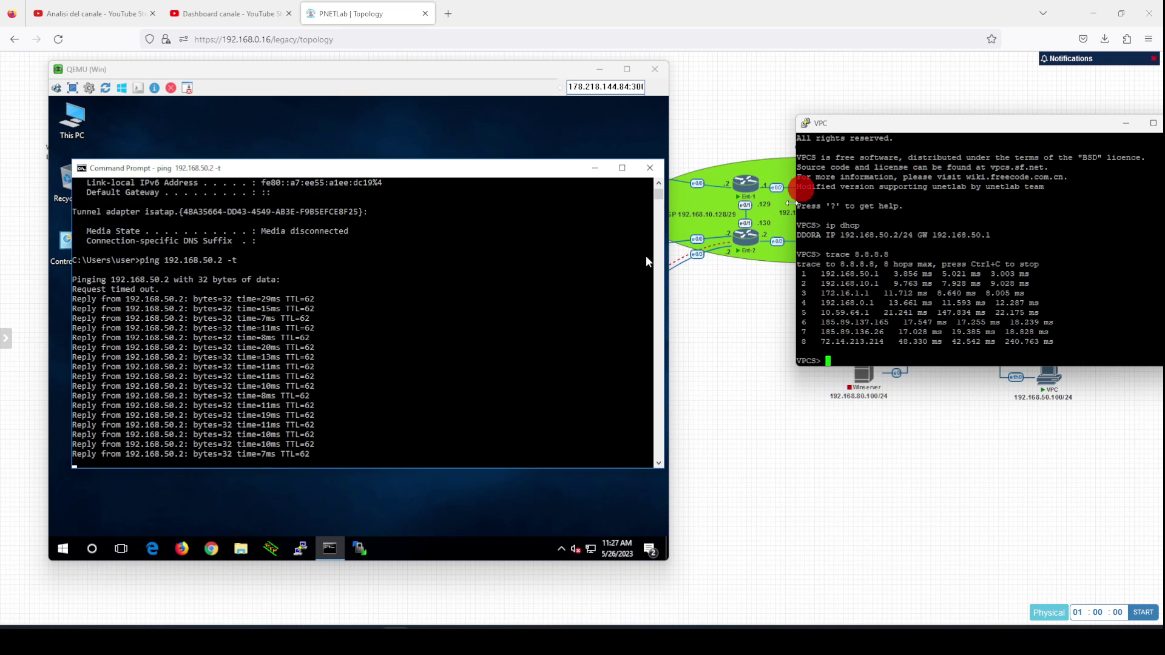
left_click_drag(934, 125, 914, 424)
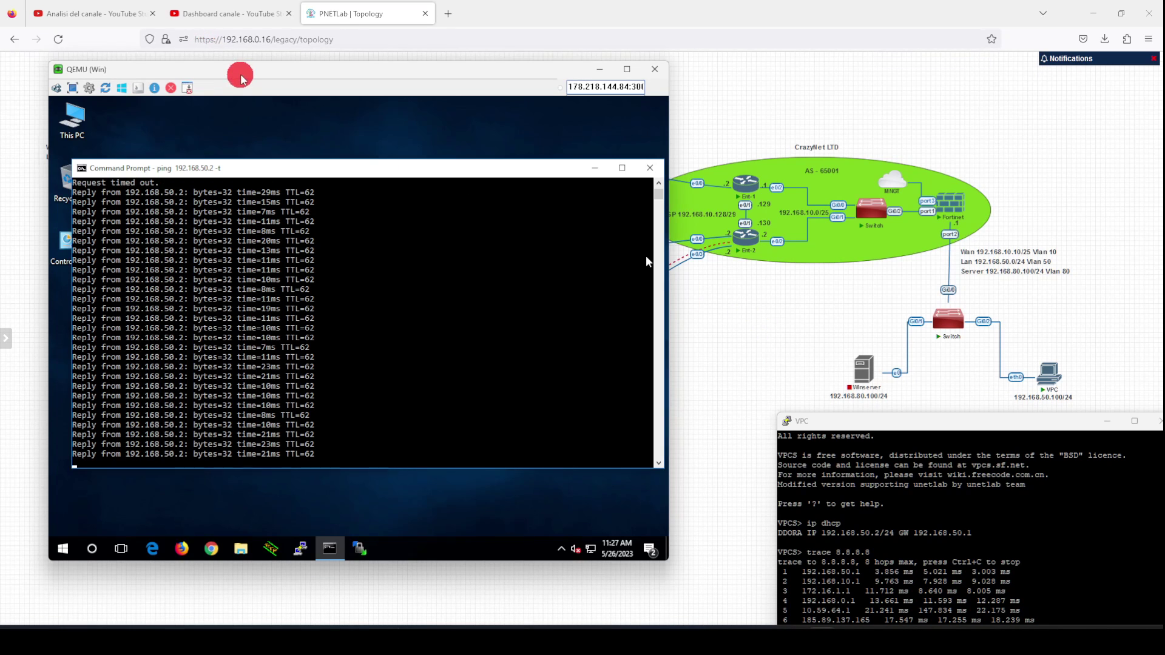
left_click_drag(241, 76, 231, 285)
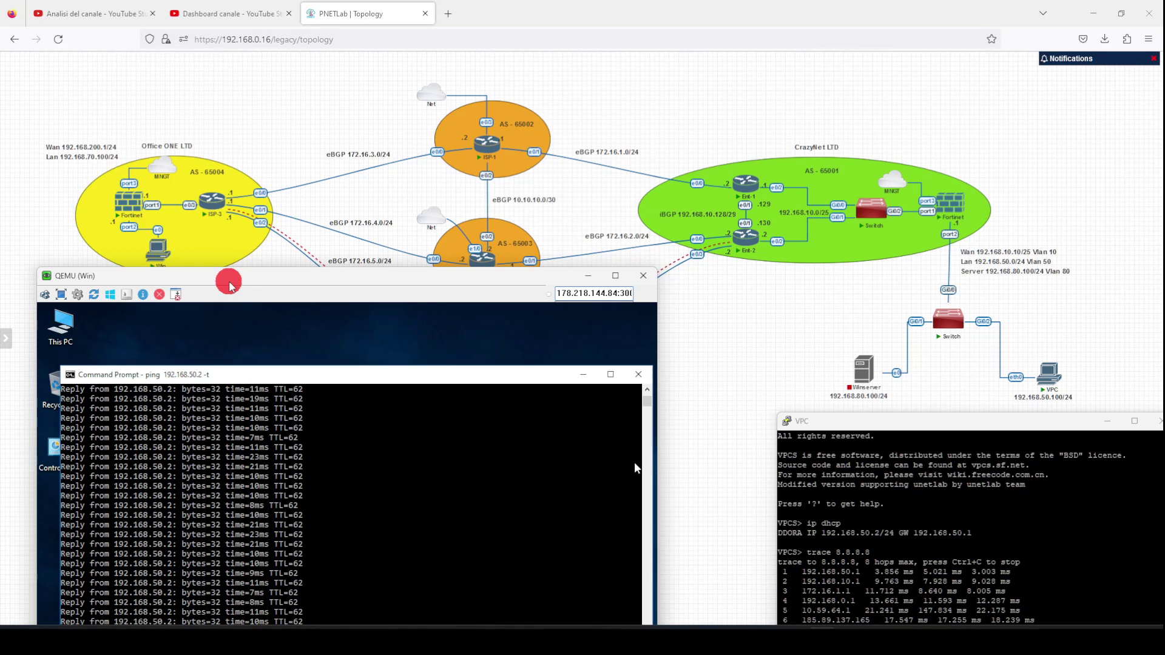
left_click_drag(229, 283, 700, 61)
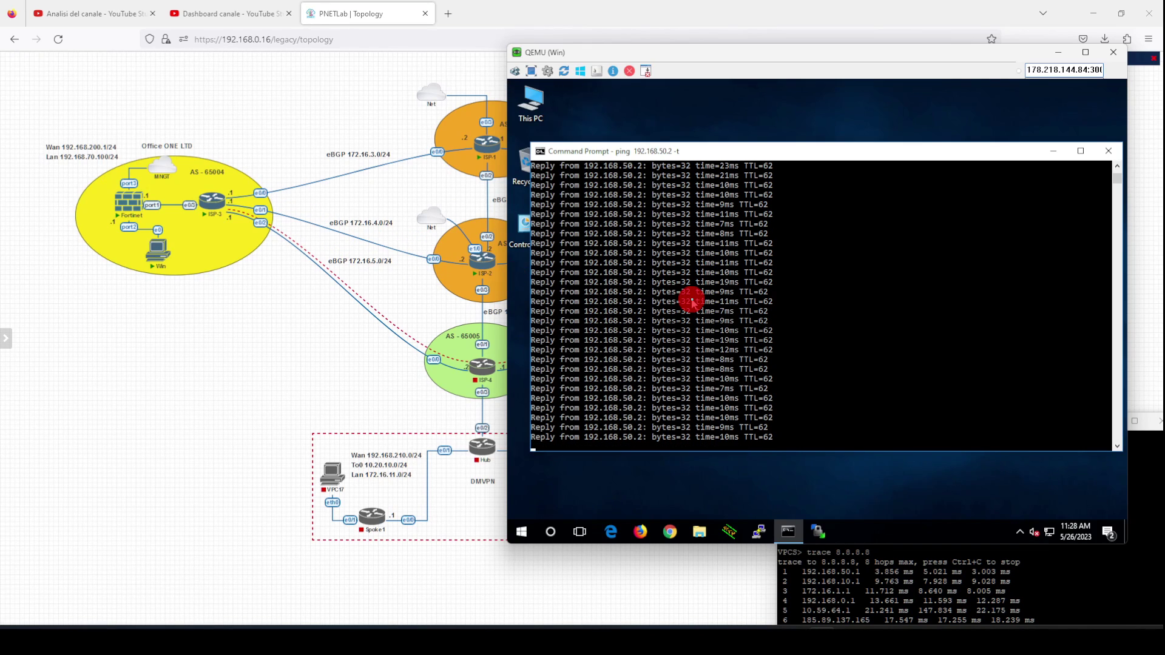
- Move the Win console out of the way and open the ISP-3 router's console at its command prompt
left_click_drag(841, 51, 0, 116)
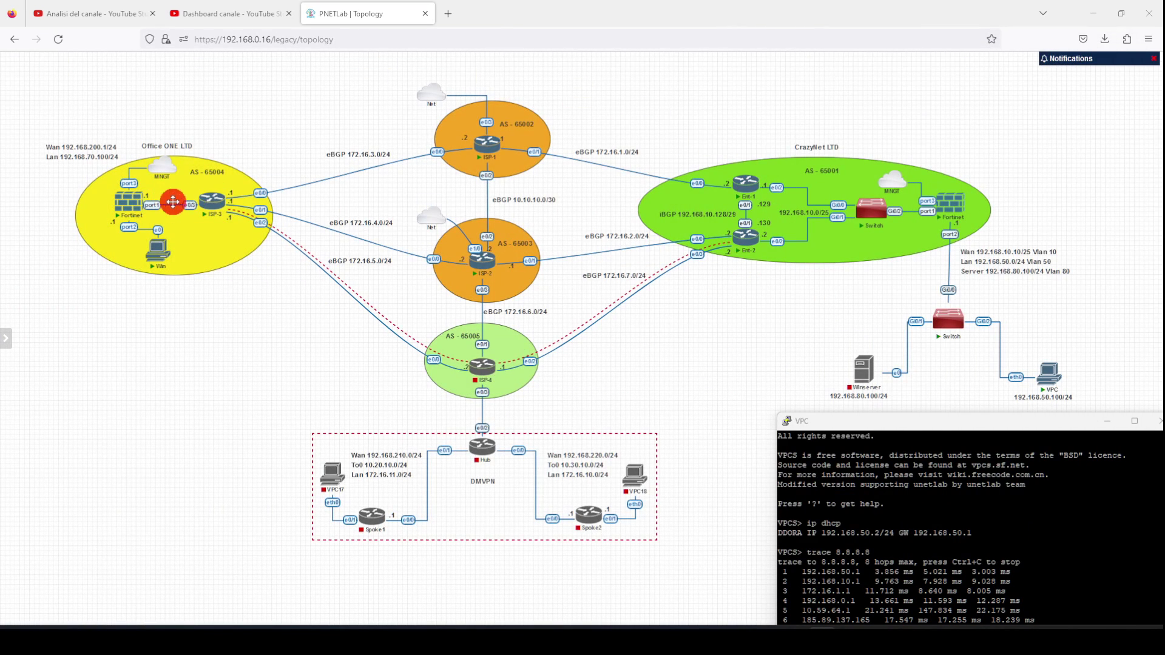
left_click(218, 209)
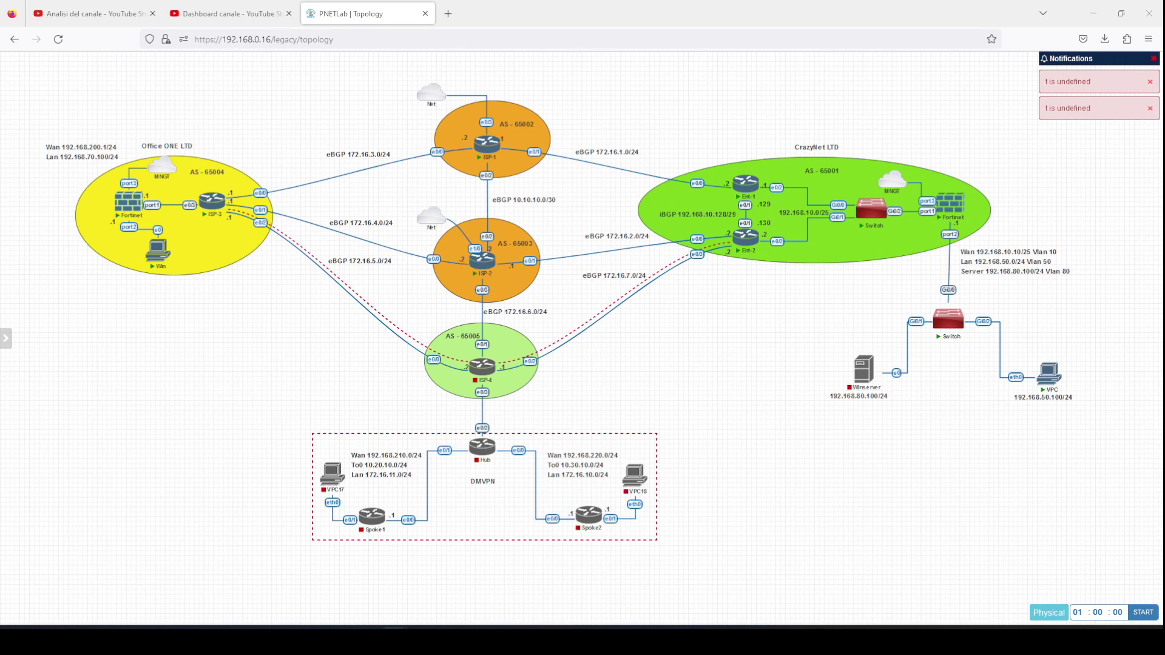
left_click_drag(845, 182, 640, 261)
key("Return")
key("Return")
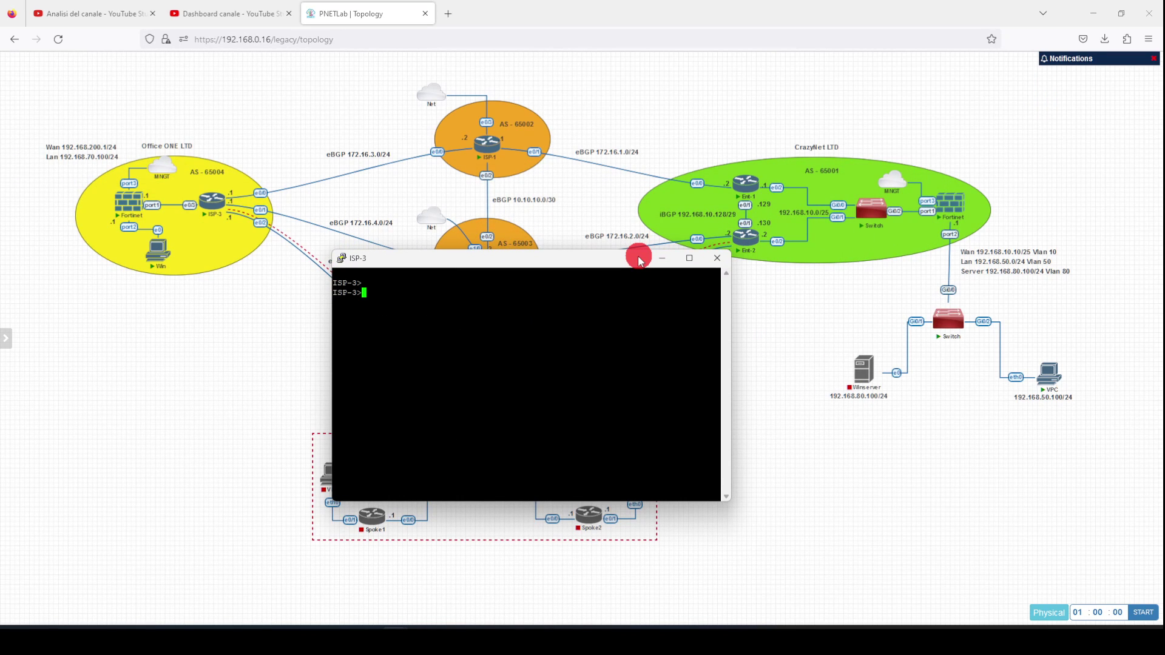
- Enter privileged mode on ISP-3 with en and move its console clear of the topology
type("en")
key("Return")
left_click_drag(541, 271, 232, 335)
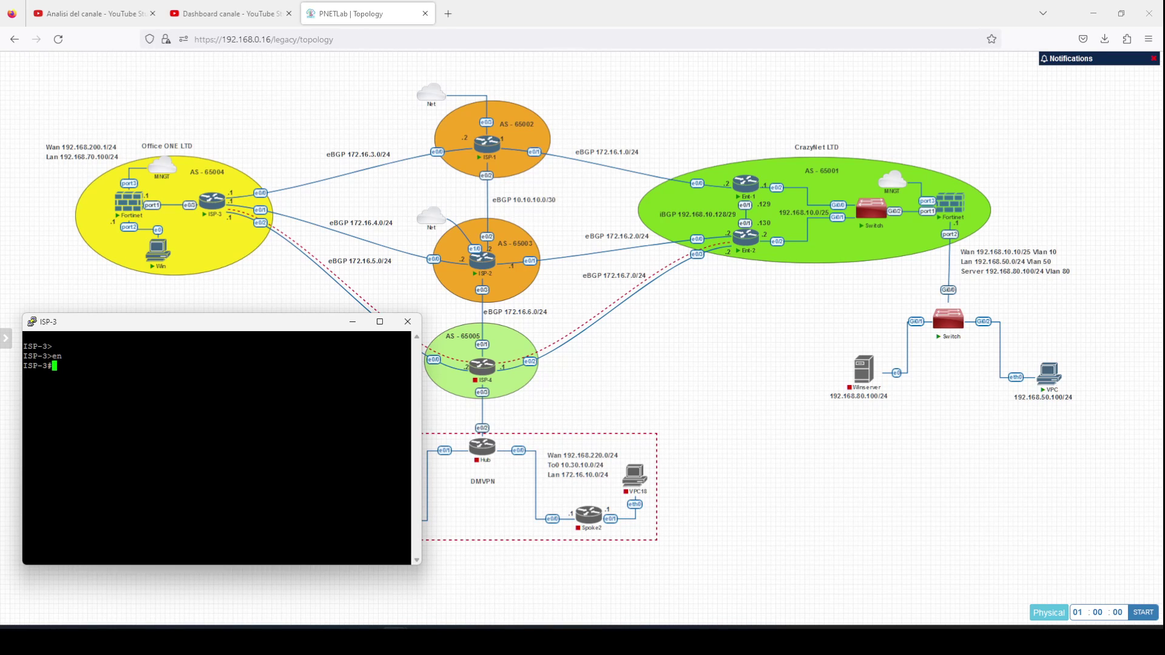
- Bring up the VPC console and start a continuous ping to the Win machine with ping 192.168.70.5 -t
key("alt+Tab")
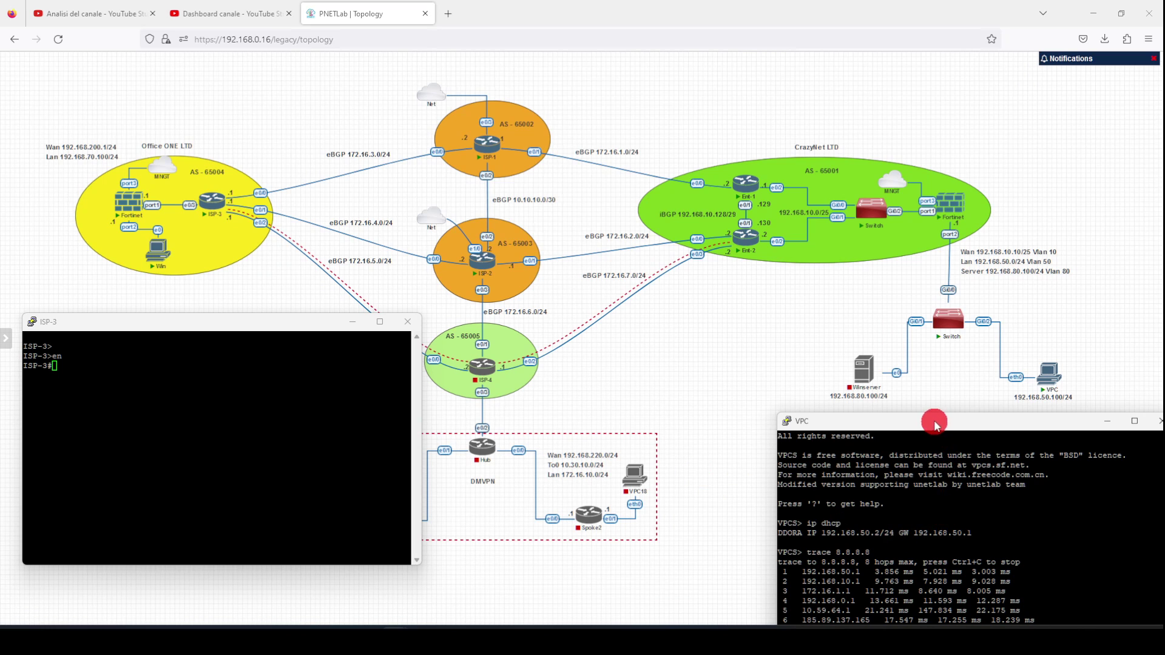
left_click_drag(934, 425, 835, 303)
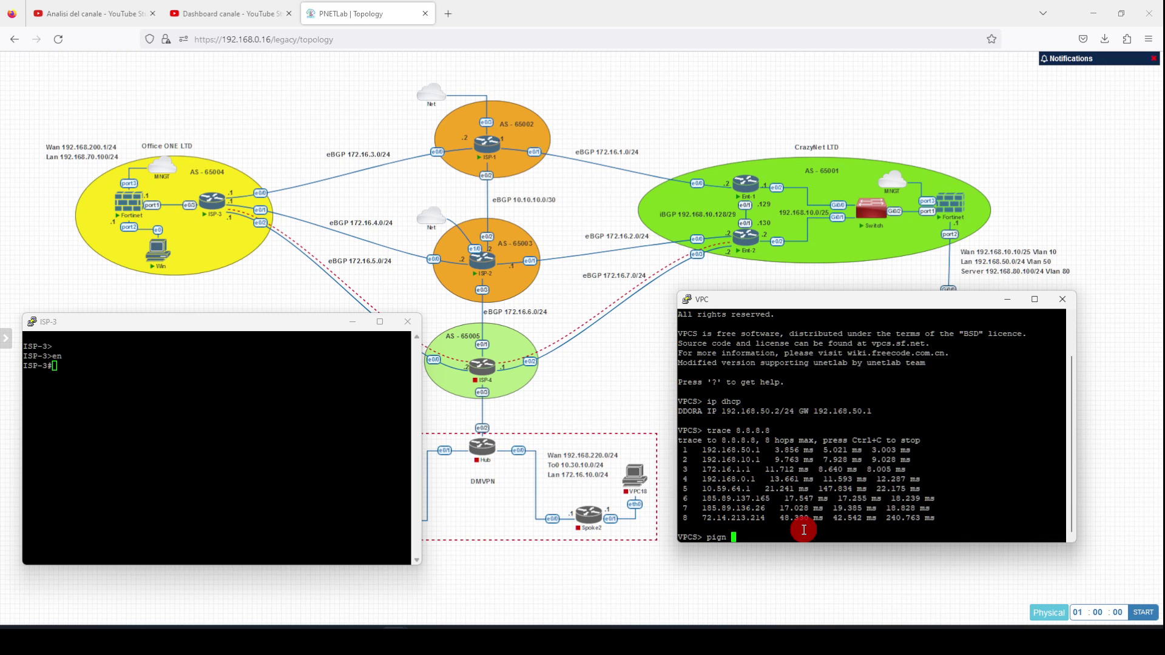
type("2.168.70.5 -t")
key("Return")
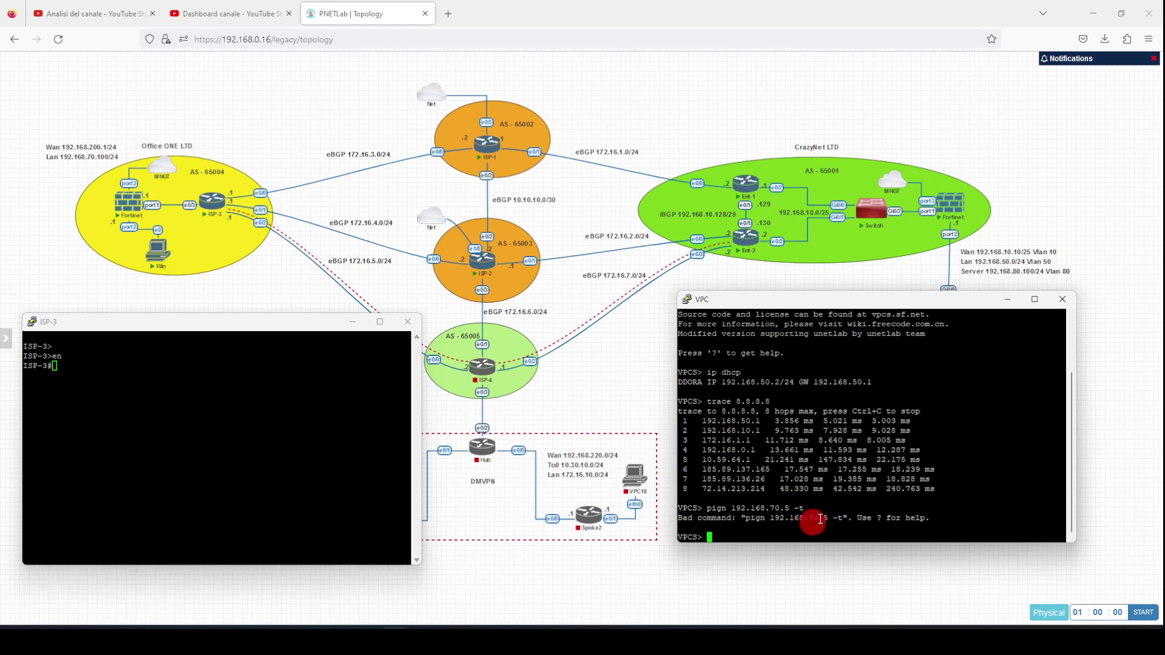
key("Up")
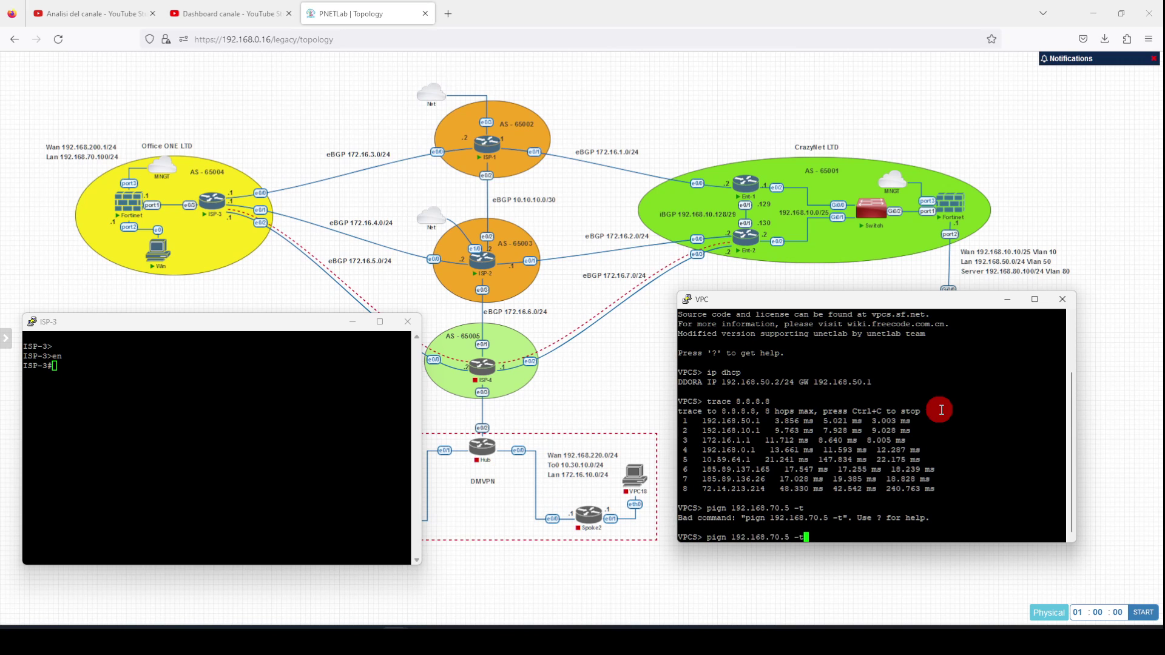
key("Left")
key("Left")
key("Left")
key("BackSpace")
key("BackSpace")
type("ng")
key("Return")
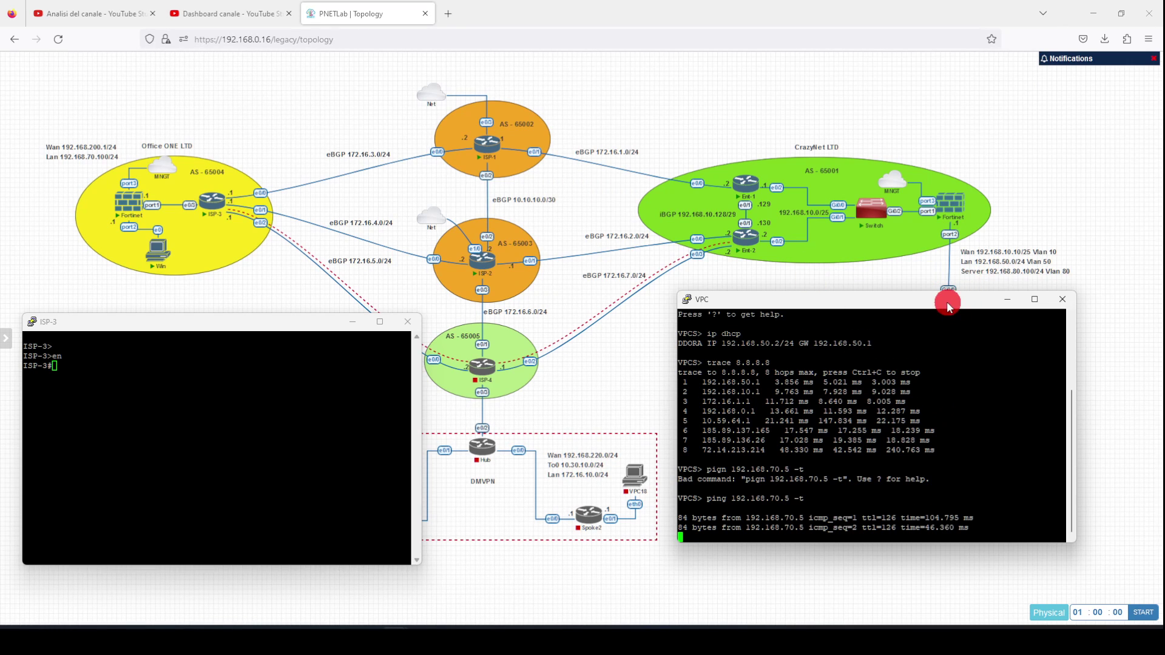
- Arrange the VPC and ISP-3 consoles below the topology links and shut down interface e0/0 on ISP-3
left_click_drag(947, 299, 970, 387)
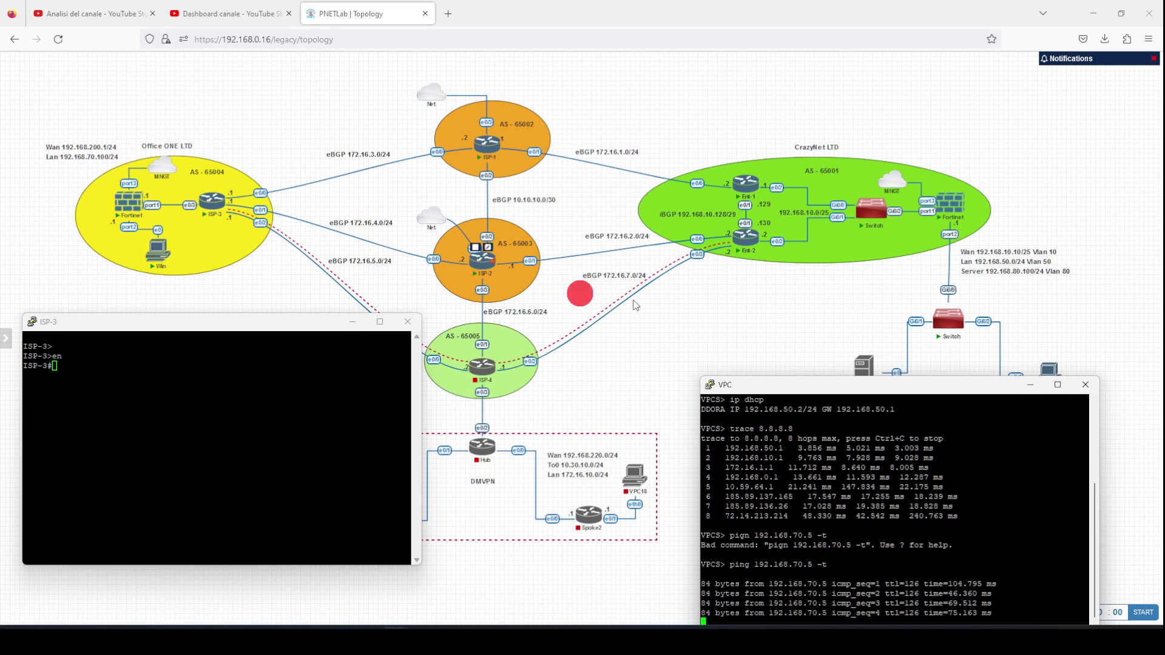
left_click_drag(868, 386, 840, 320)
left_click_drag(156, 322, 204, 374)
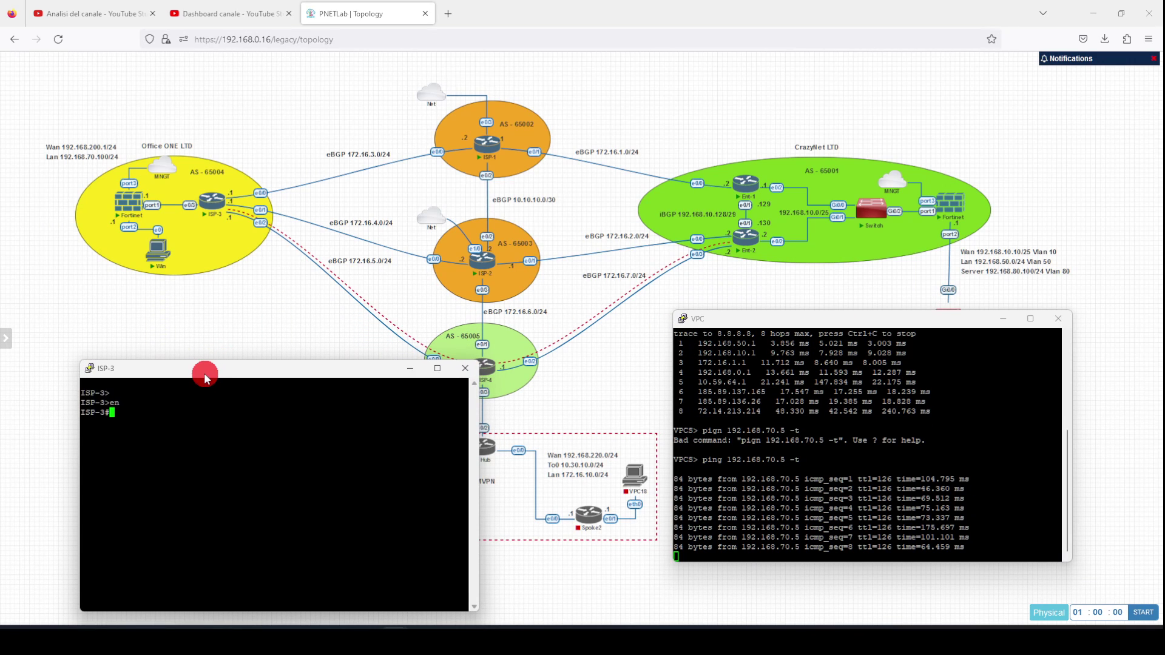
type("conf t")
key("Return")
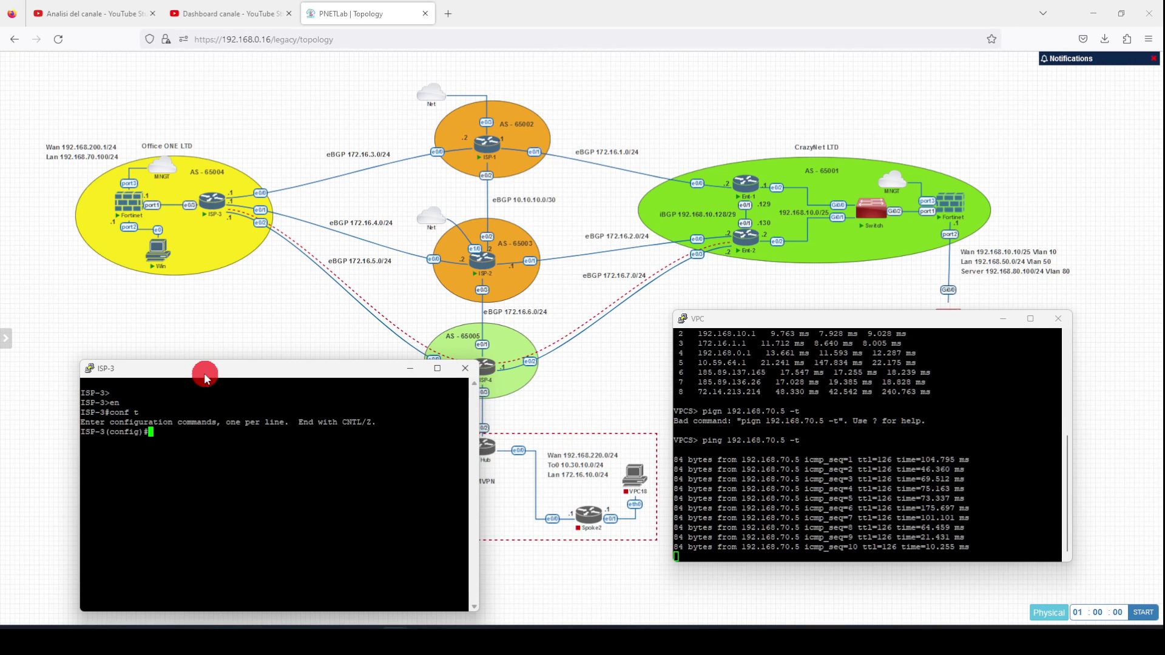
type("int ")
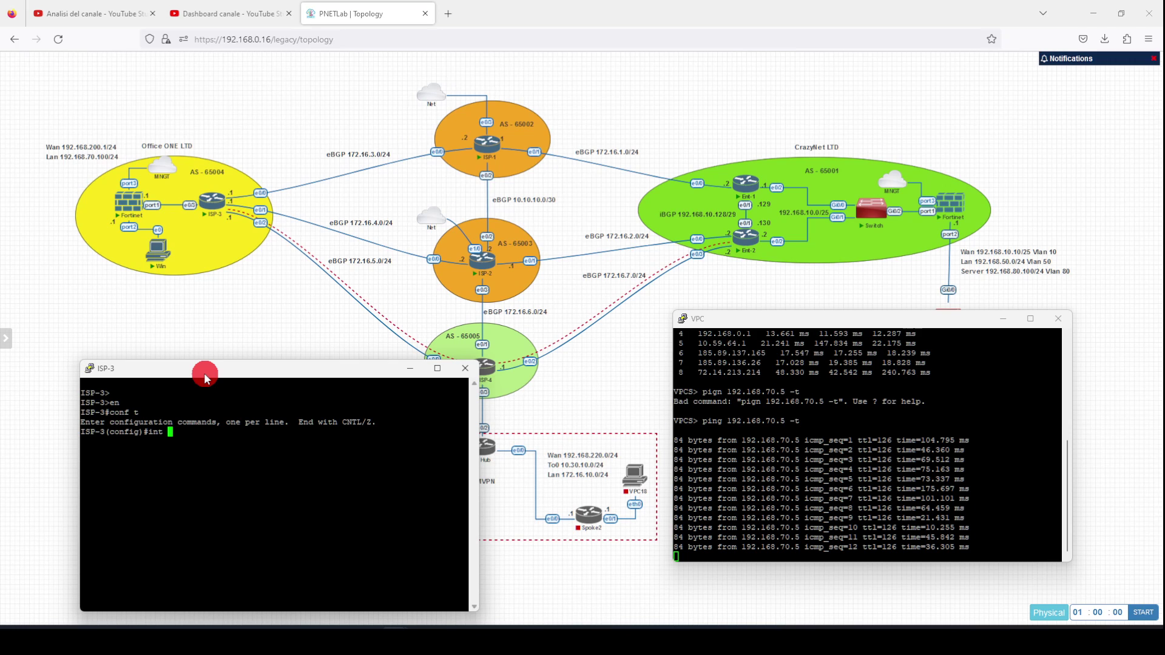
type("e0/0")
key("Return")
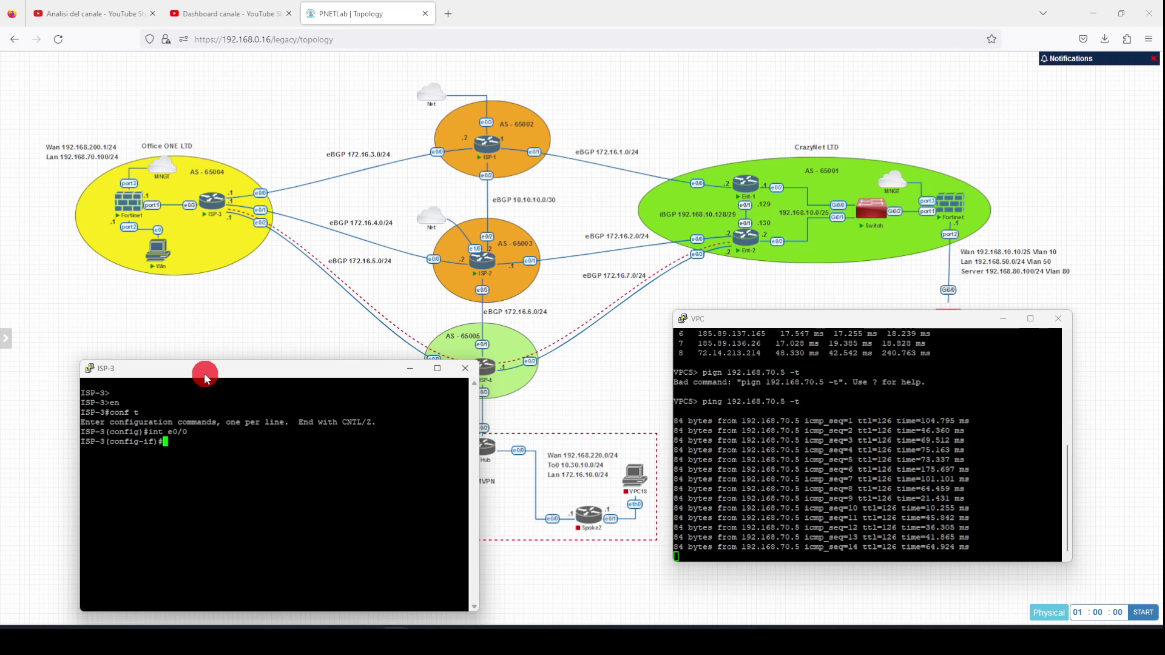
type("shut")
key("Return")
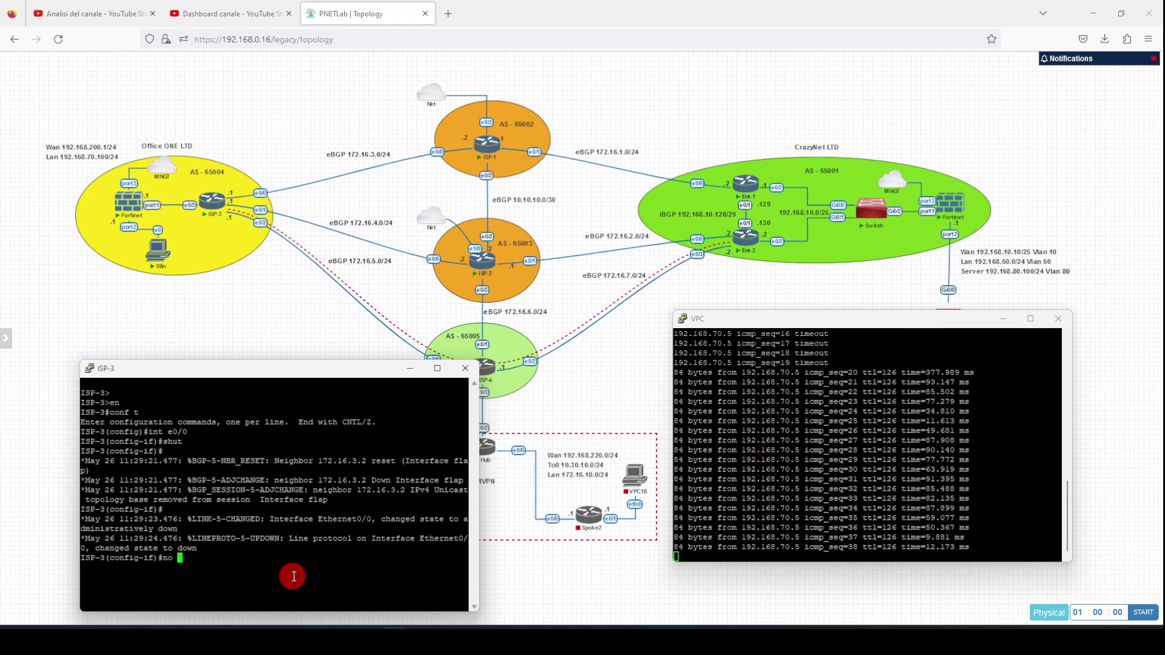
- Re-enable interface e0/0 on ISP-3 with no shut, then close its console session and move the VPC console off the topology
type("shut")
key("Return")
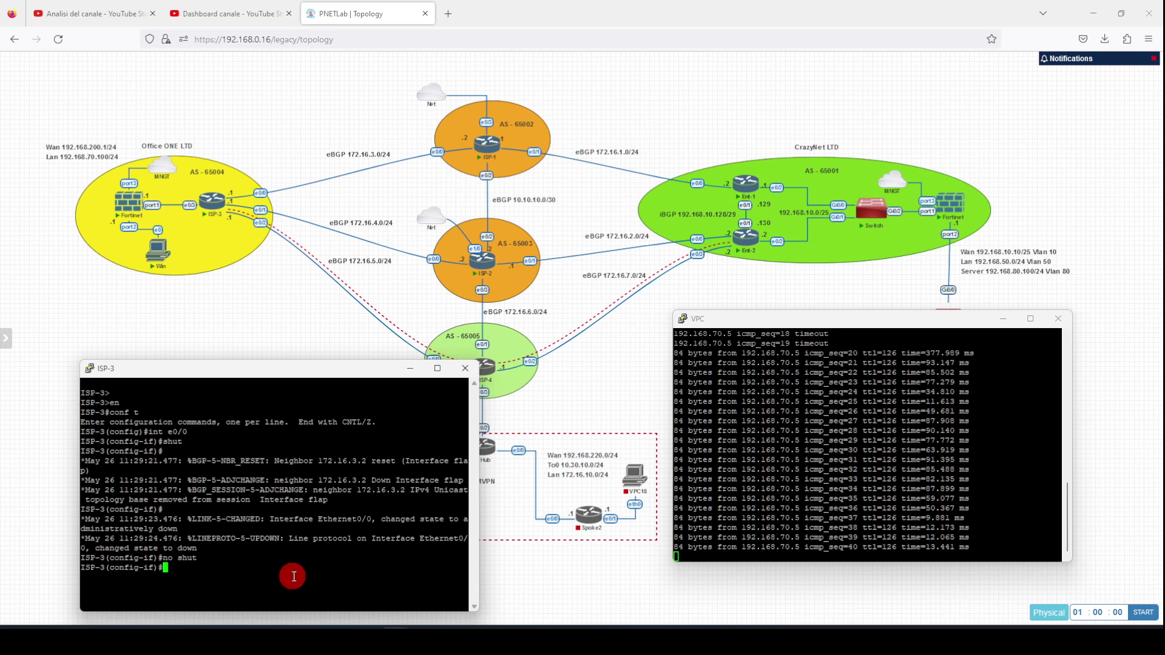
left_click(465, 370)
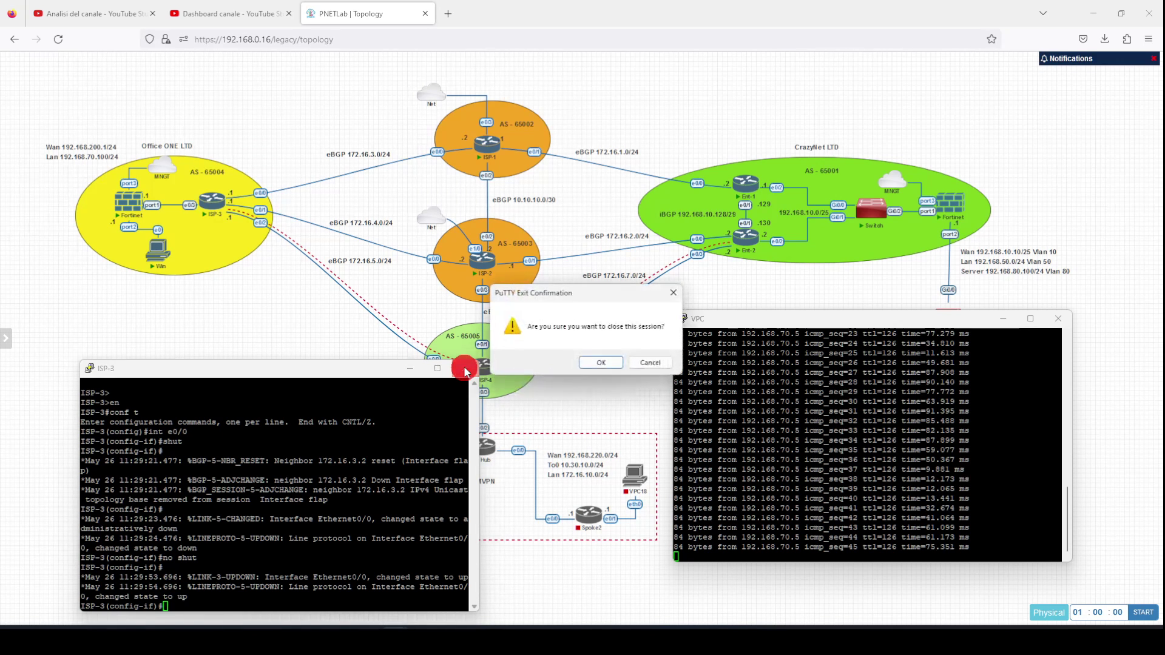
left_click(592, 364)
left_click_drag(967, 319, 0, 307)
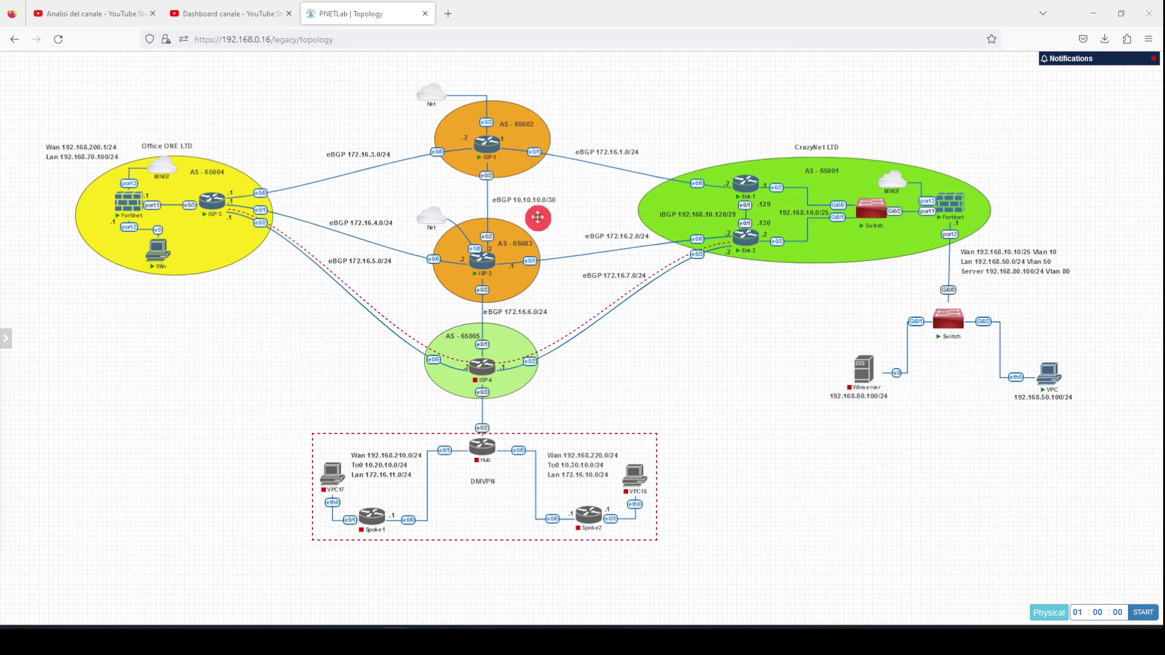
- Open the ISP-1 router's console at its command prompt and place it beside the VPC's running ping
left_click(496, 153)
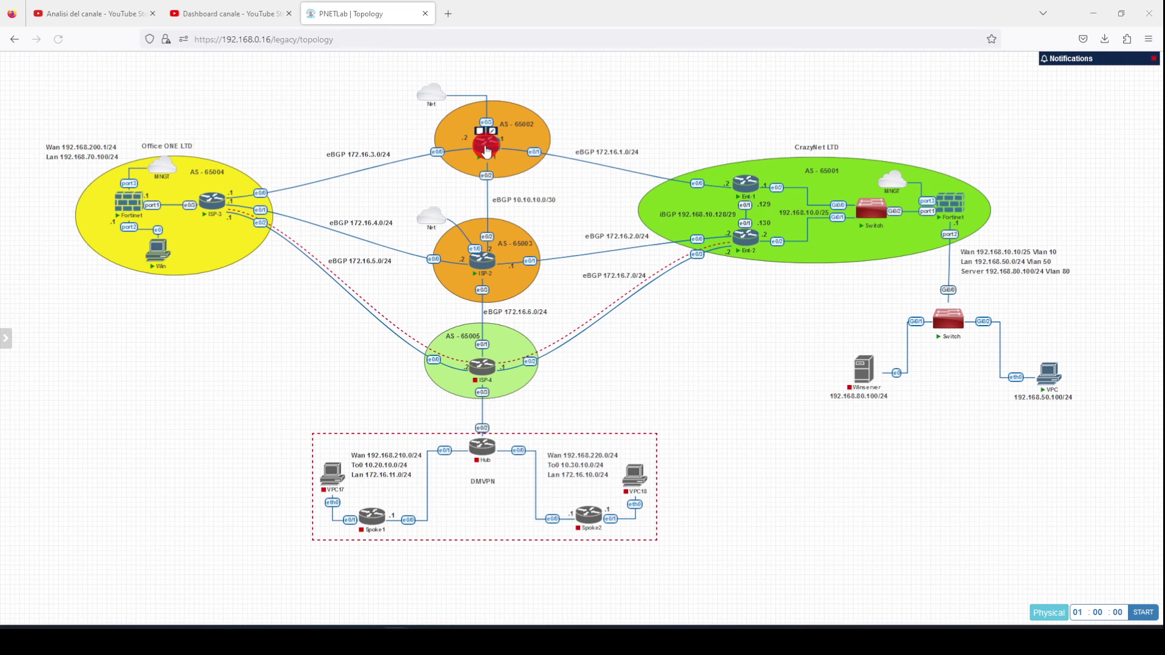
left_click_drag(0, 288, 146, 362)
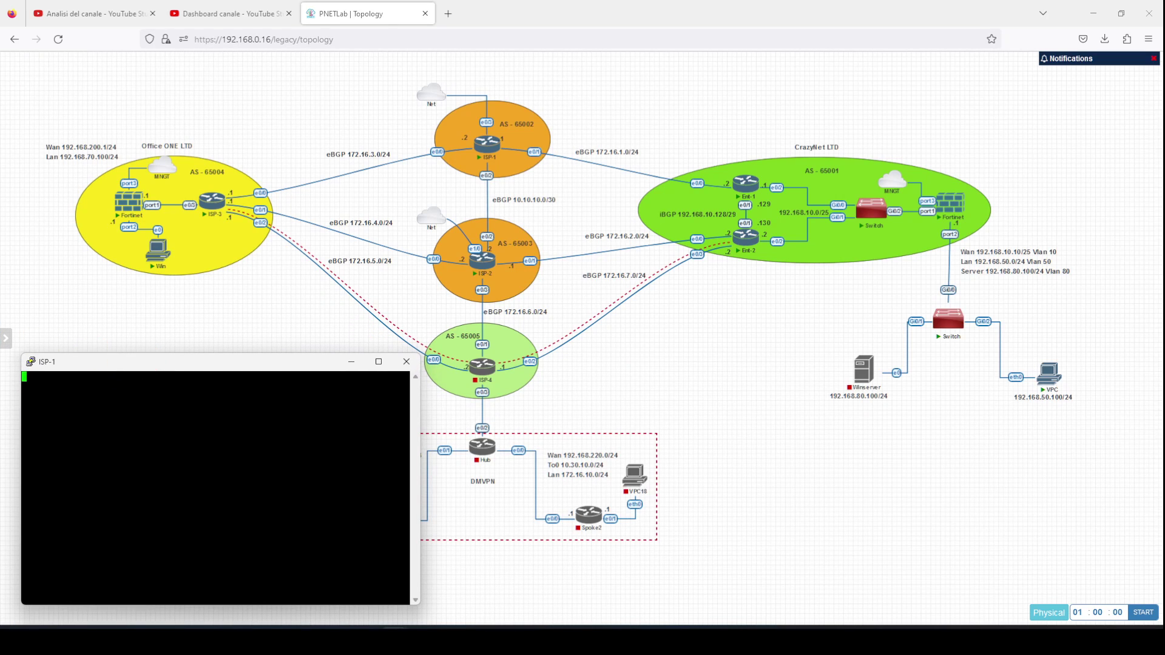
left_click_drag(0, 291, 773, 367)
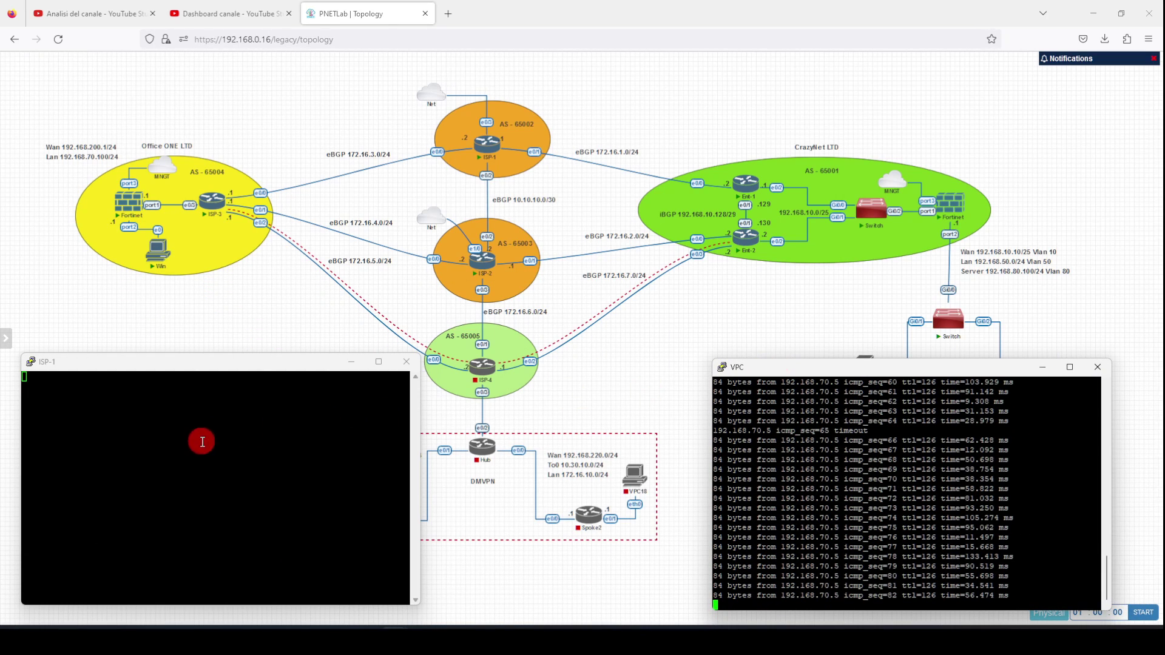
left_click(201, 444)
key("Return")
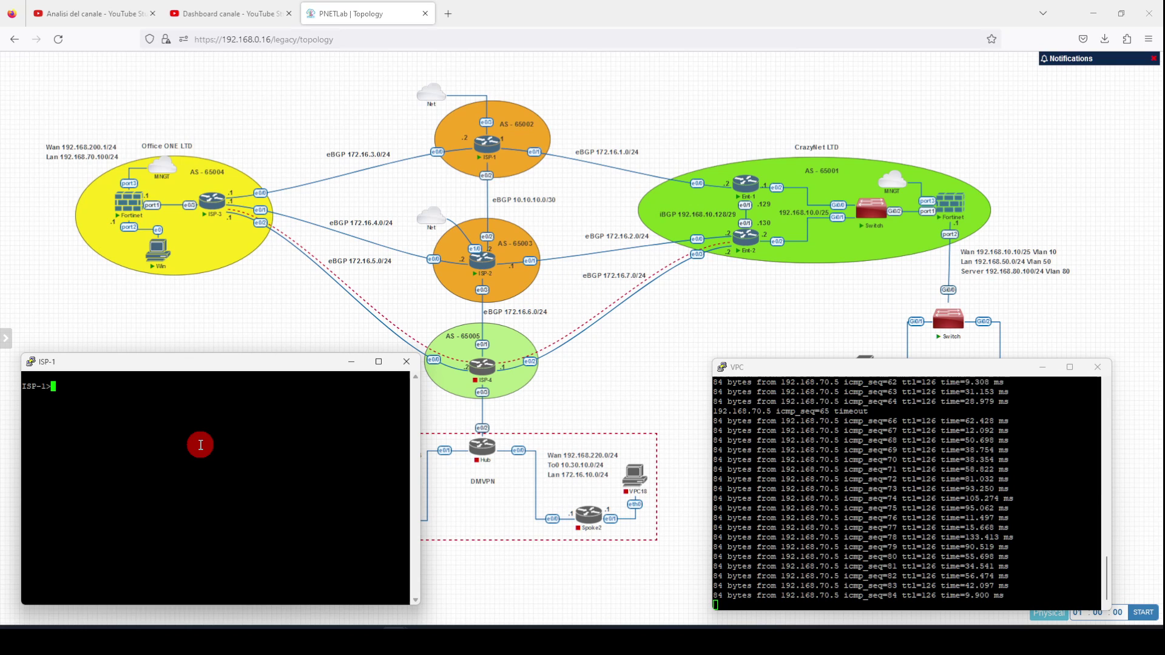
- Enter interface configuration mode for e0/1 on ISP-1 using en, conf t and int e0/1
type("en")
key("Return")
type("conf t")
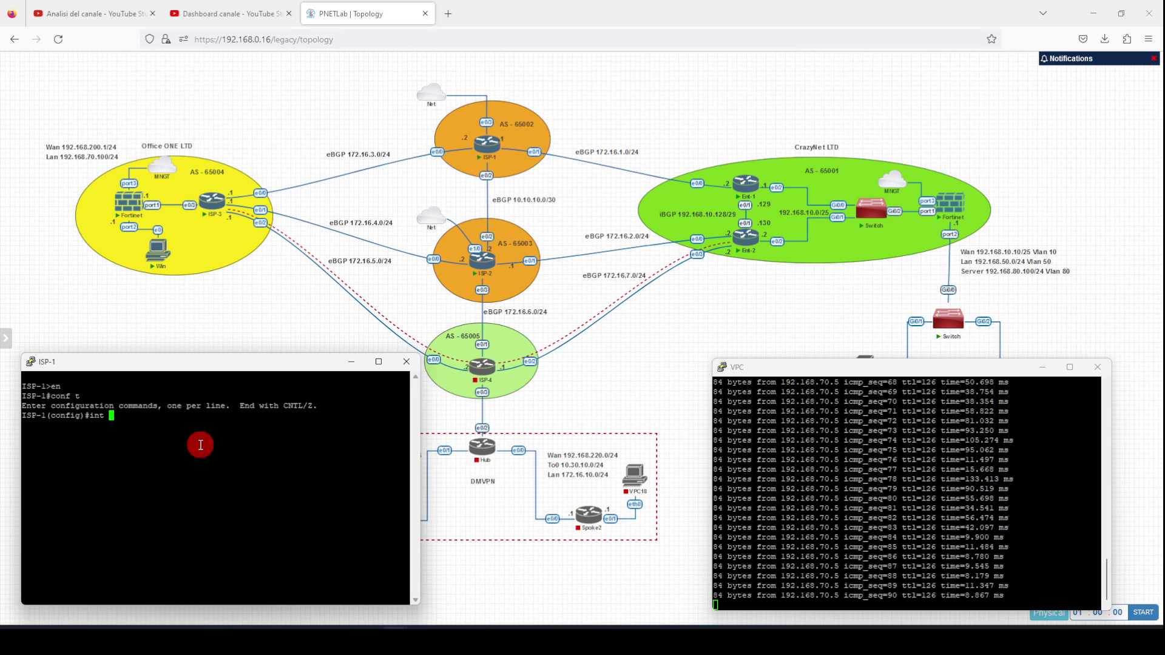
type("e0/1")
key("Return")
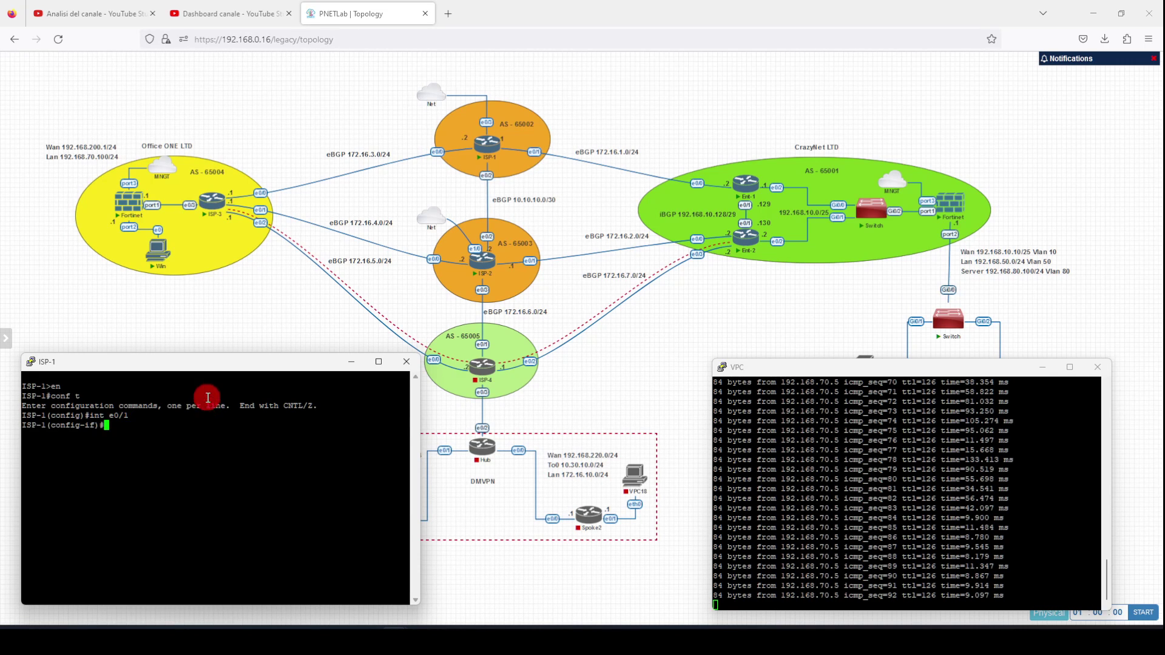
- Open the Ent-1 console, arrange it alongside the ISP-1 and VPC consoles, and enter privileged mode on Ent-1
left_click_drag(208, 362, 0, 362)
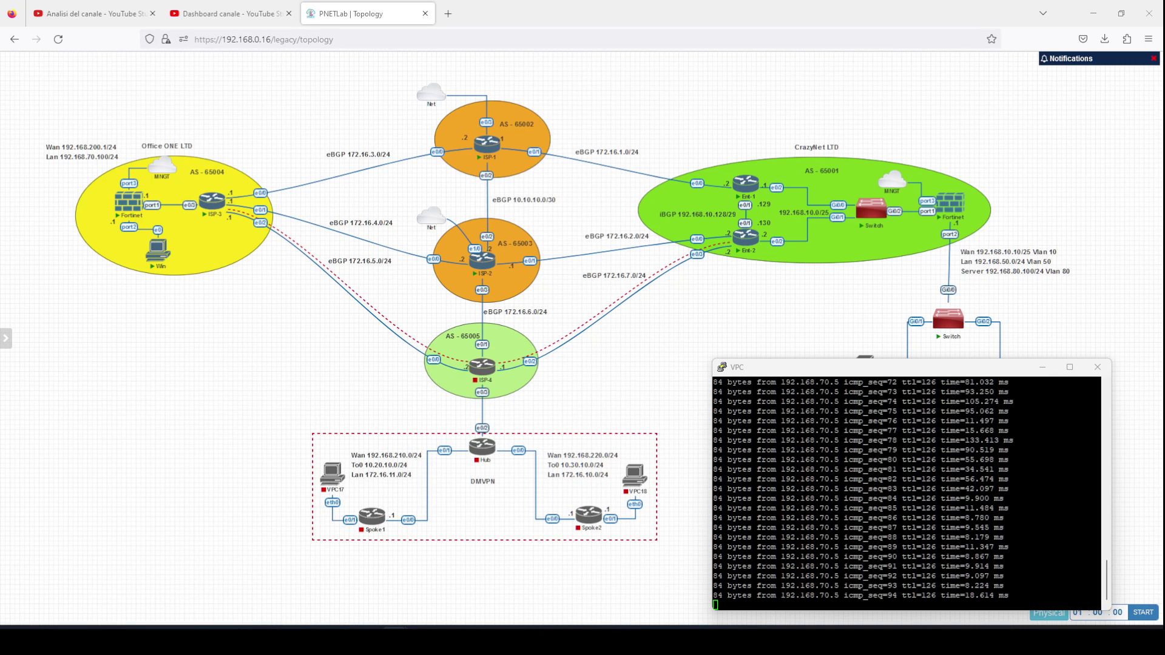
left_click_drag(837, 364, 0, 364)
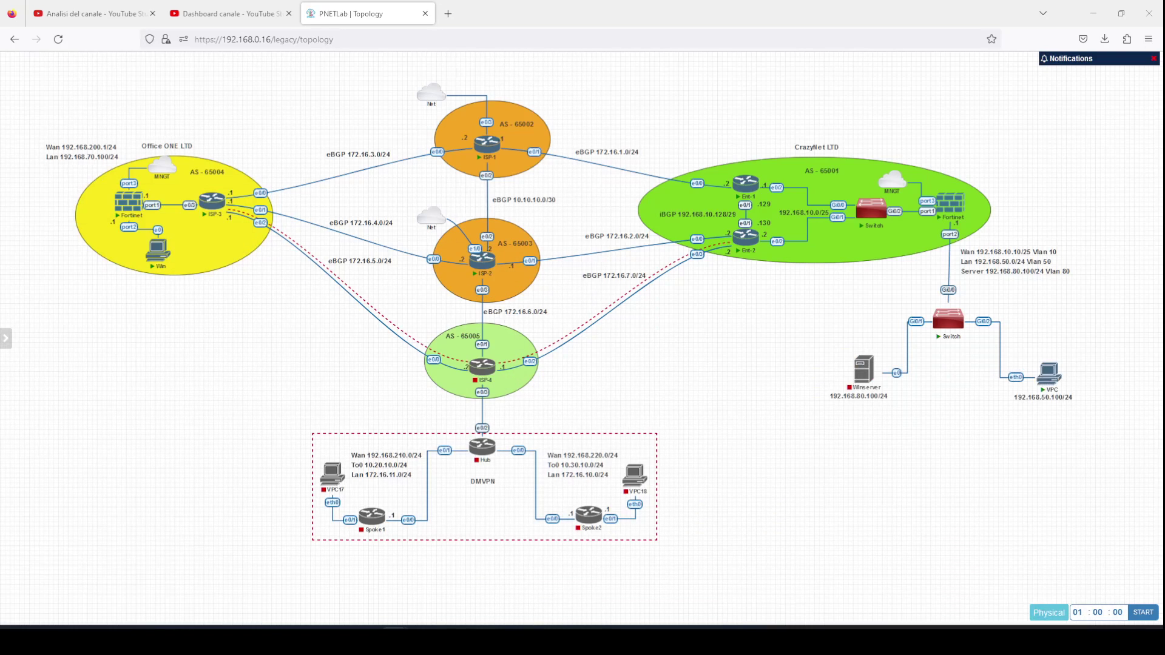
left_click(747, 182)
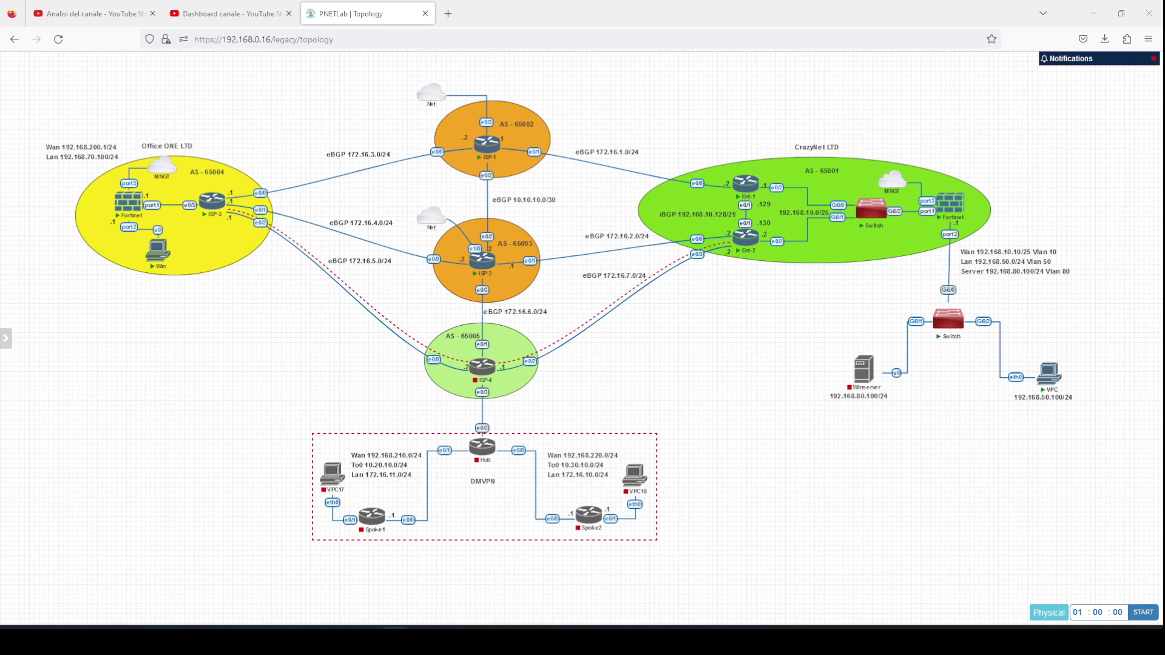
left_click_drag(387, 138, 894, 47)
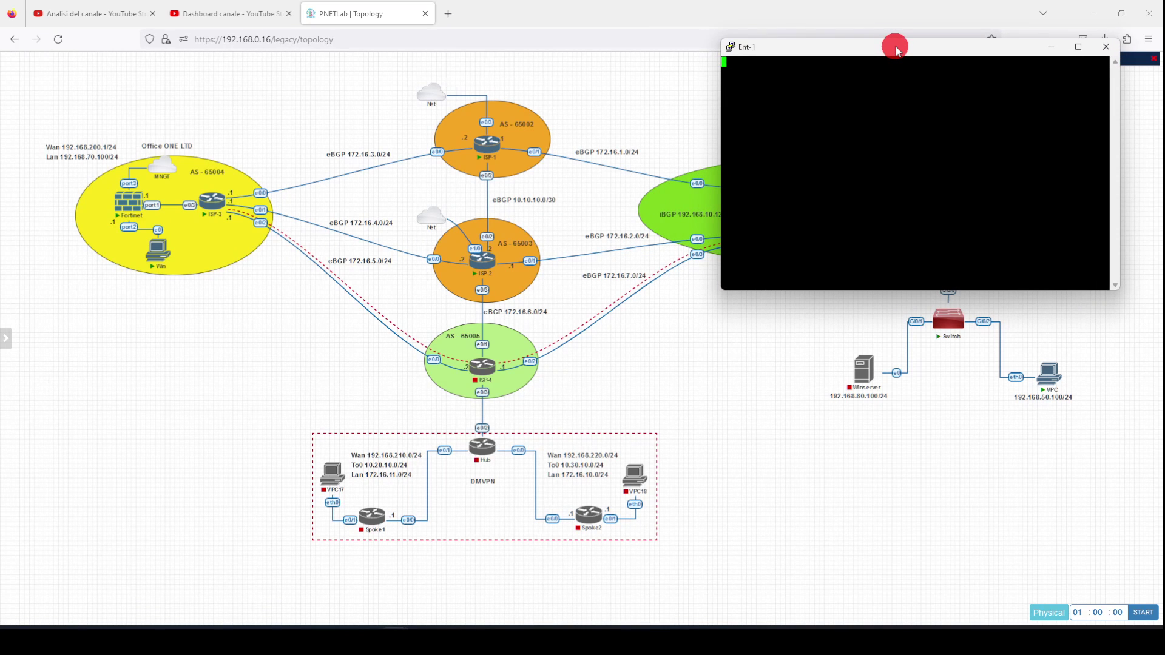
left_click_drag(1, 358, 175, 362)
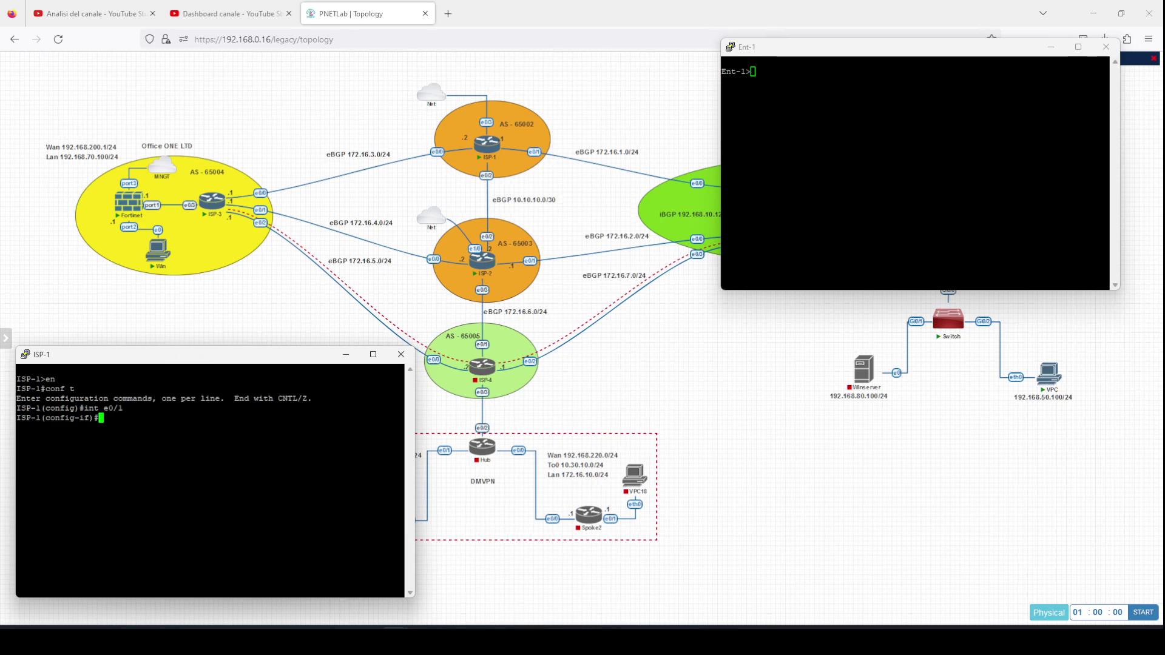
left_click_drag(1, 200, 850, 341)
left_click(899, 214)
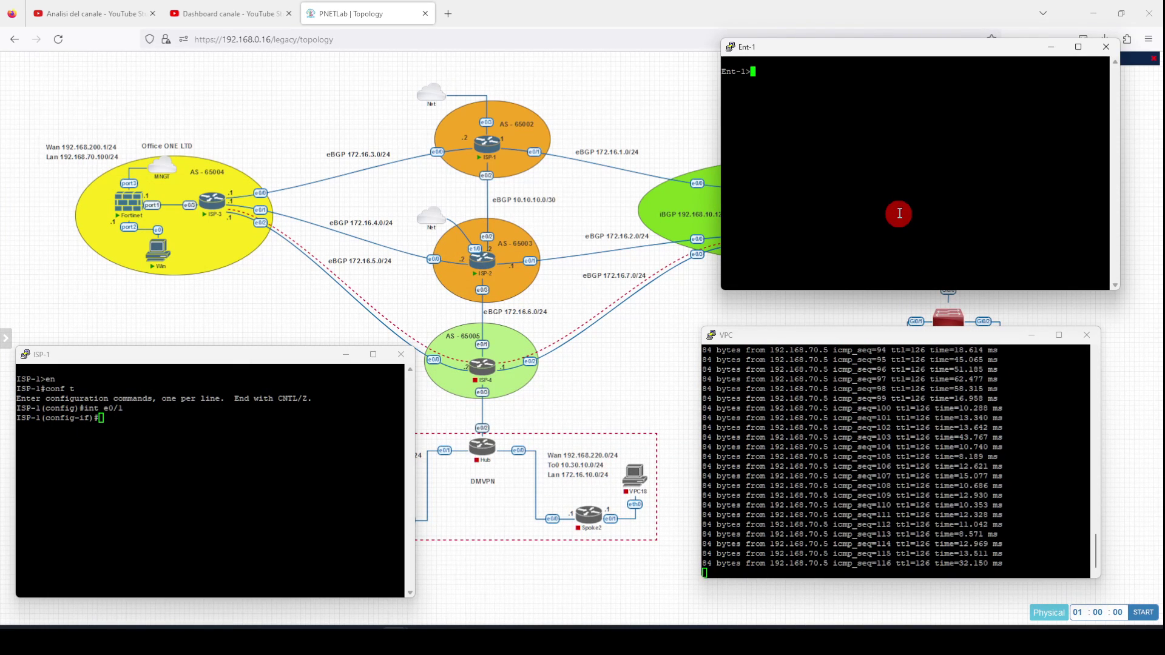
type("en")
key("Return")
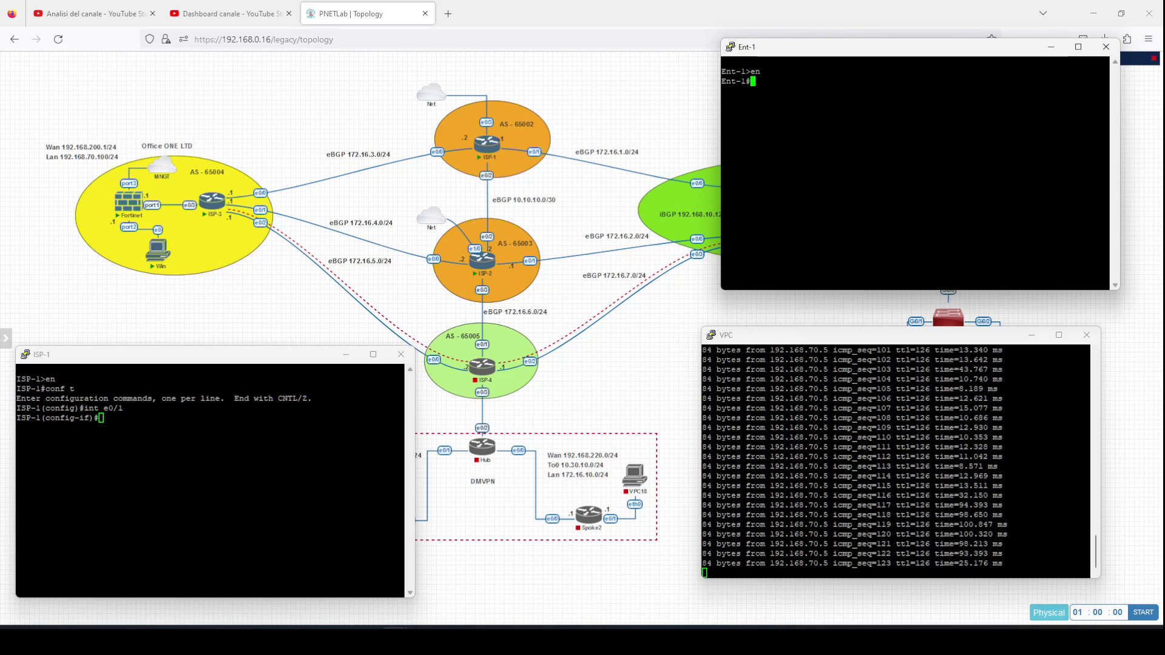
- Shut down interface e0/1 on ISP-1 and widen its console to make the log output readable
left_click(182, 449)
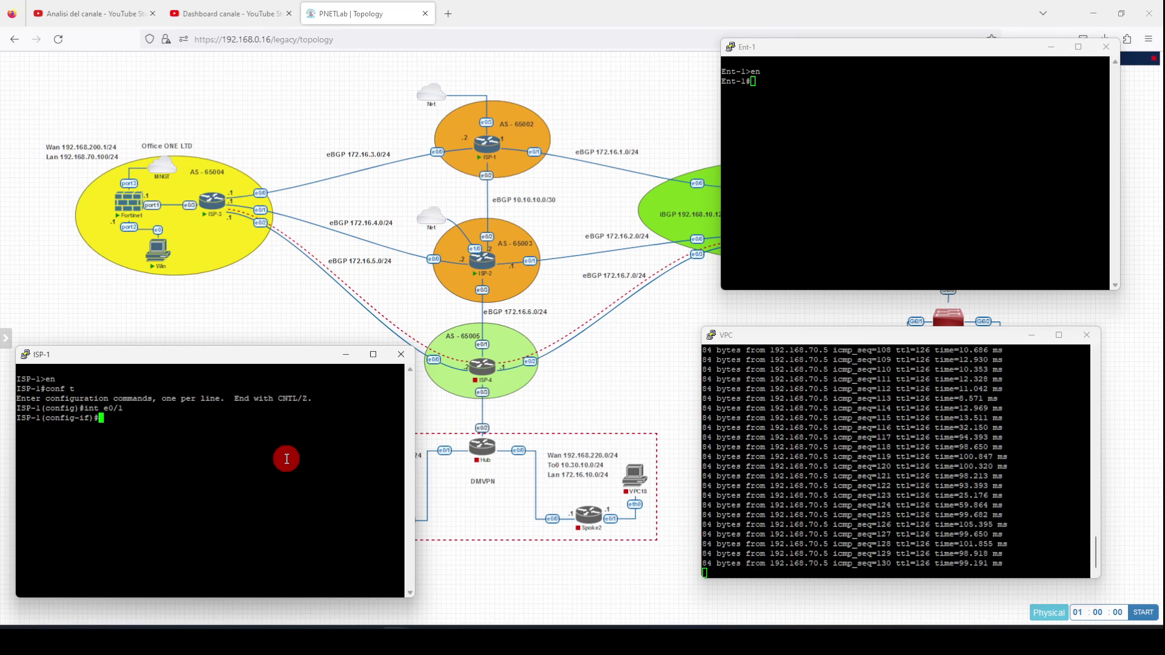
type("shut")
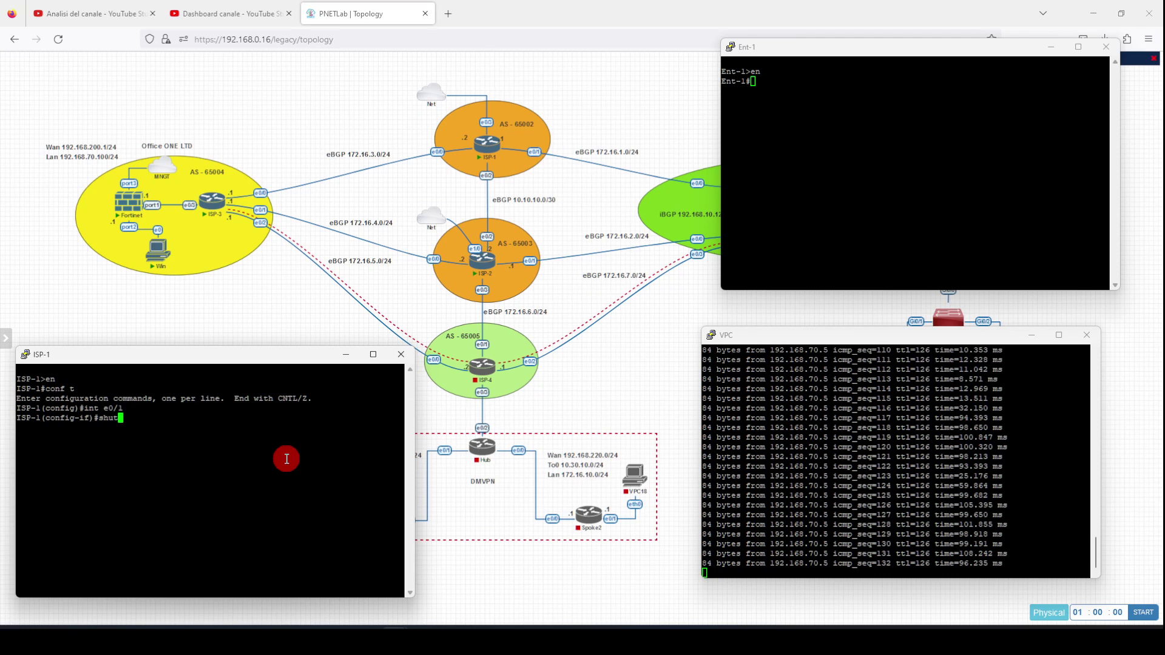
key("Return")
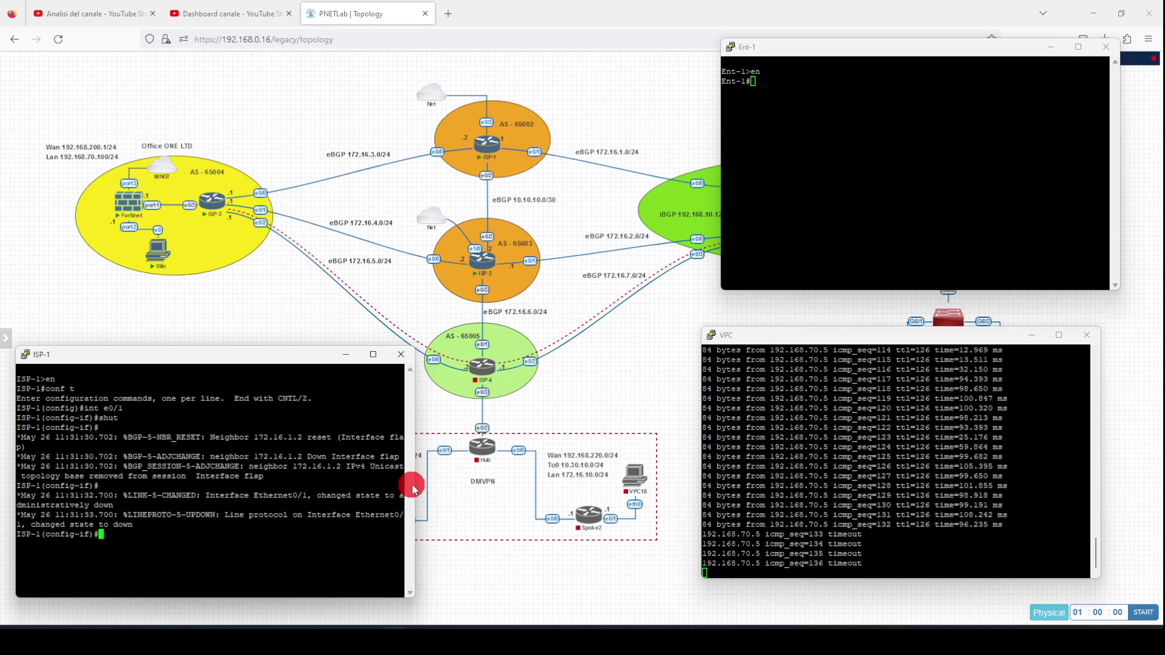
left_click_drag(412, 485, 578, 487)
left_click_drag(385, 358, 383, 372)
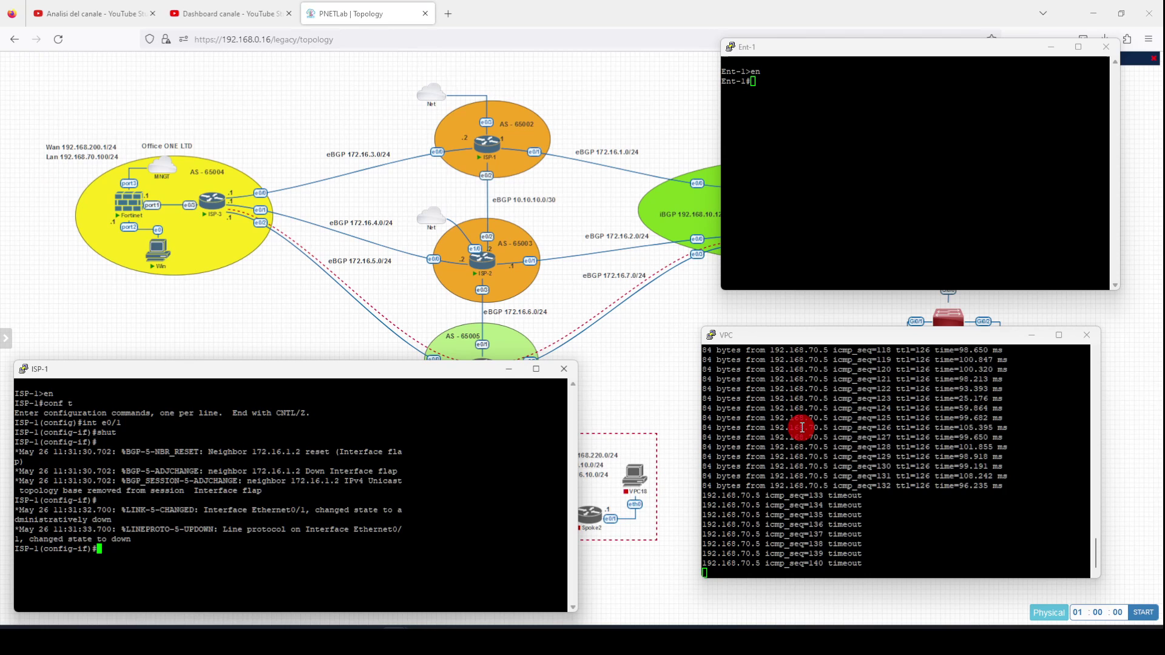
- Run sho standby brief on Ent-1 to check its HSRP state
left_click(873, 187)
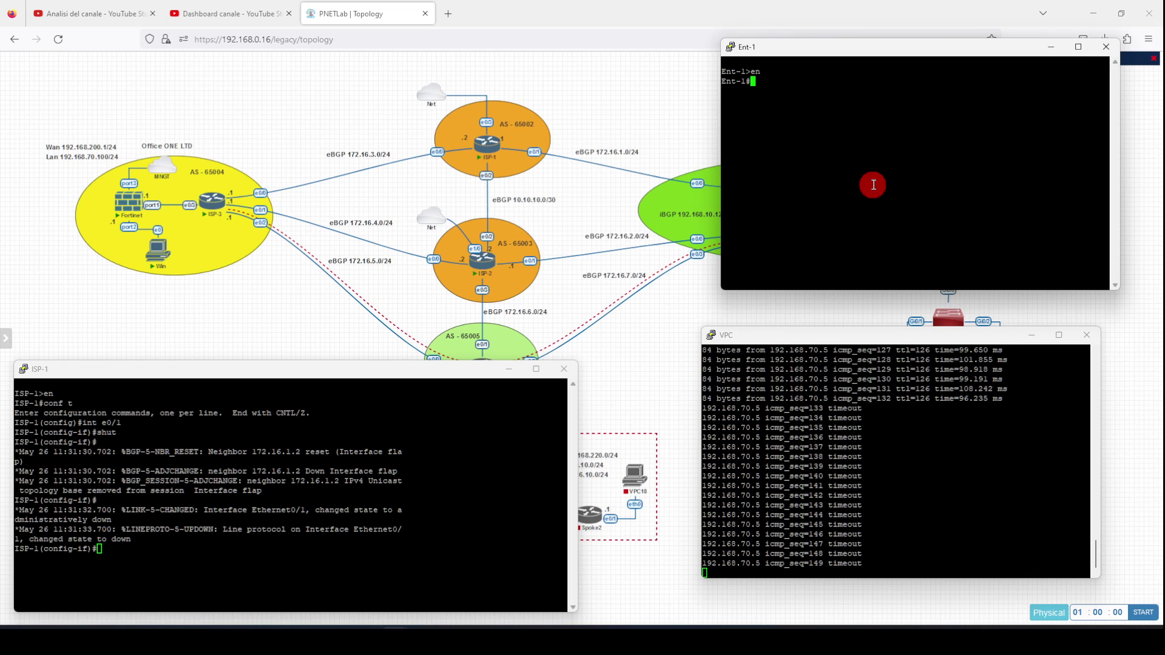
type("sho ")
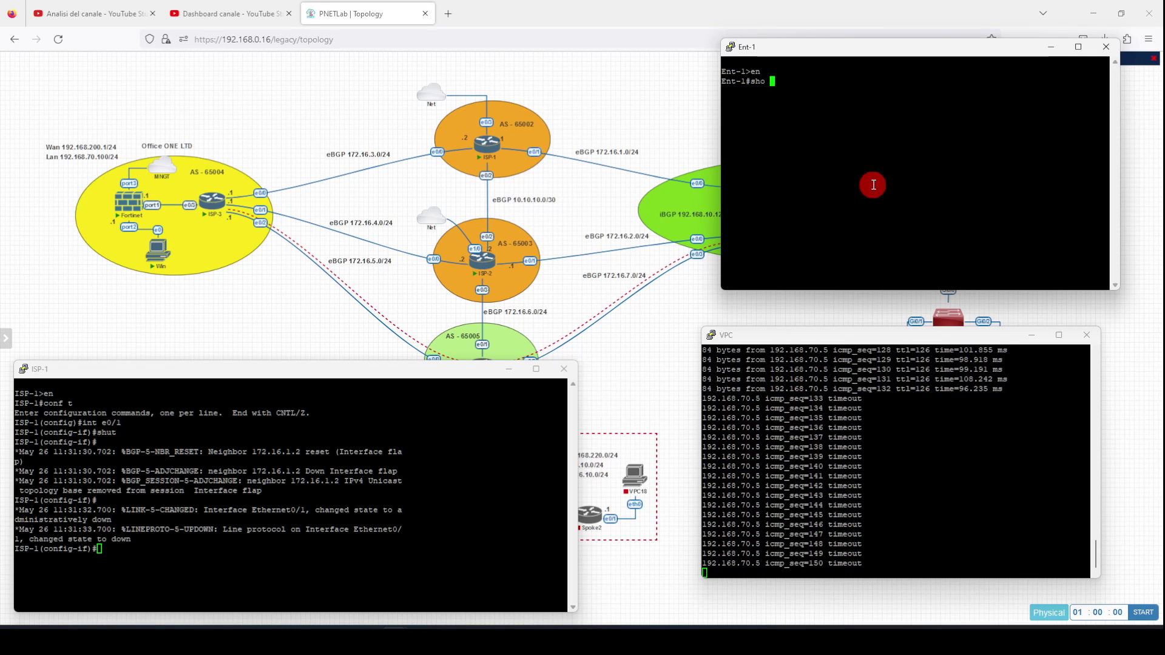
type("sta")
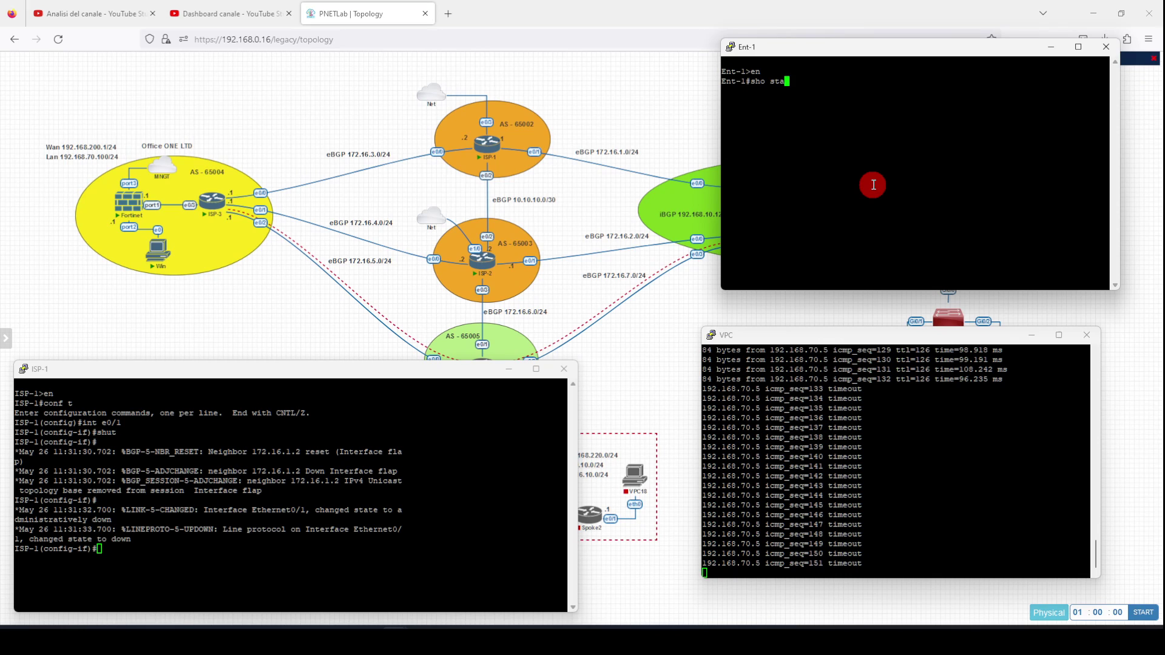
type("n")
key("Tab")
type("bri")
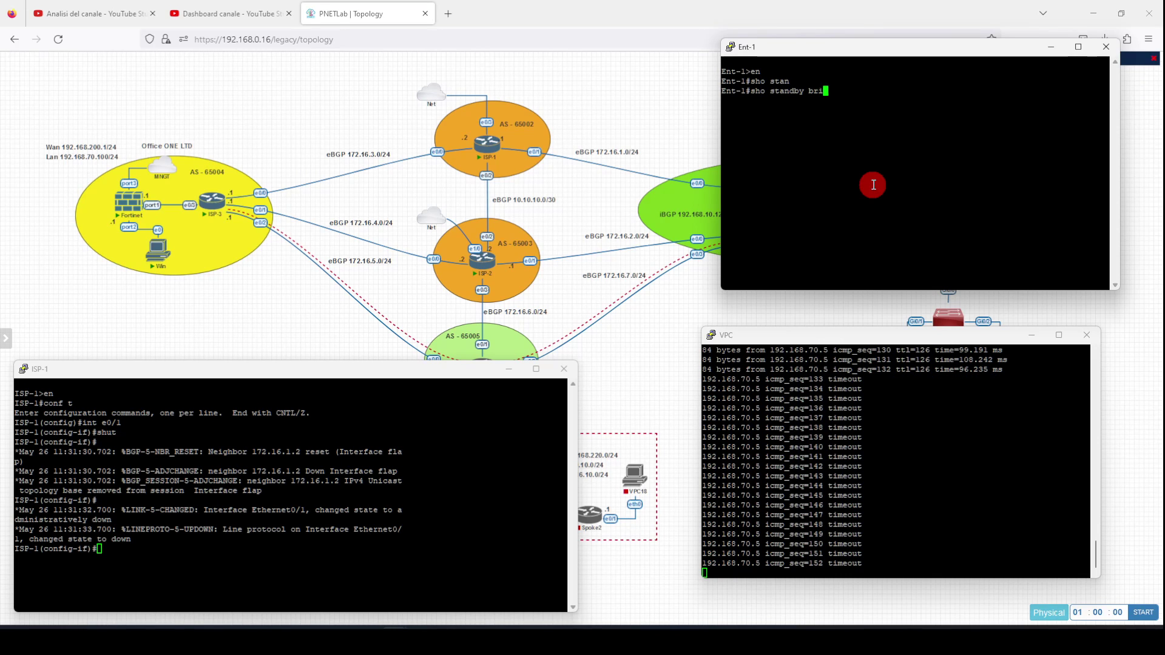
key("Tab")
key("Return")
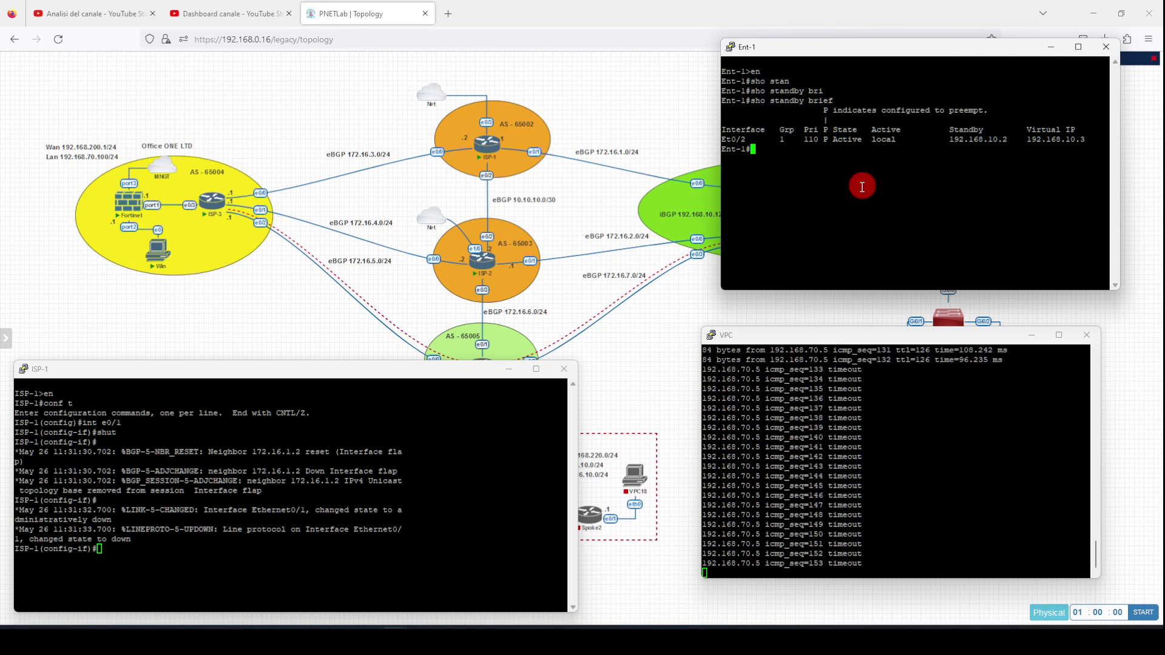
- Repeat sho standby brief on Ent-1 and move the Ent-1 and ISP-1 consoles aside to uncover the topology
left_click_drag(798, 45, 866, 53)
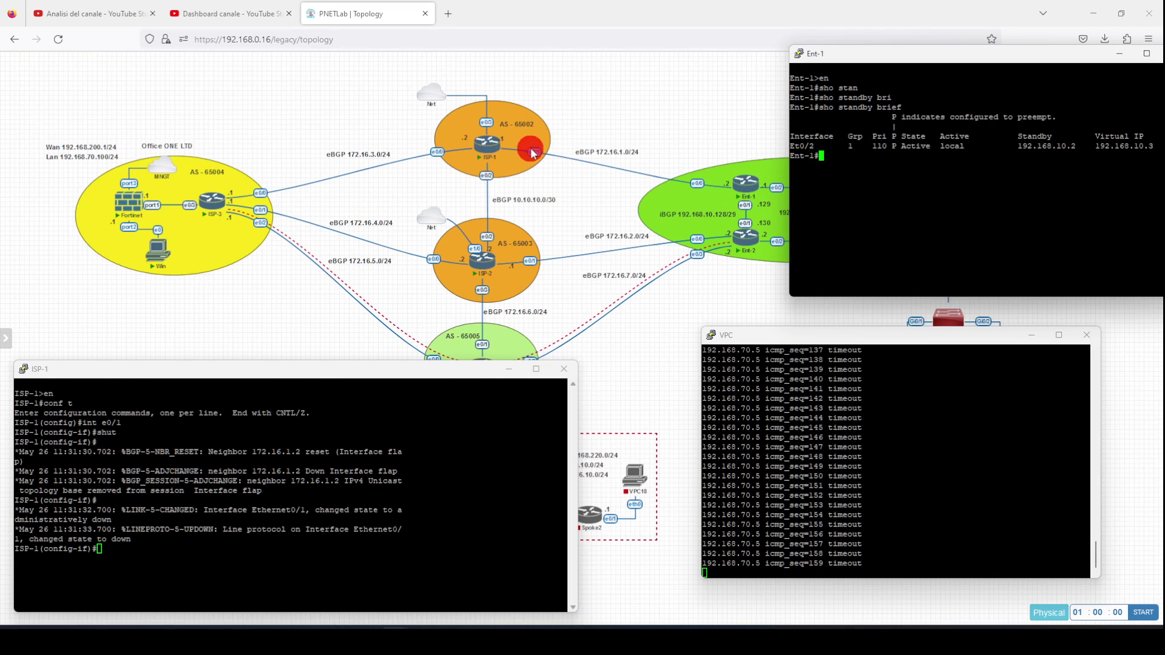
left_click(961, 177)
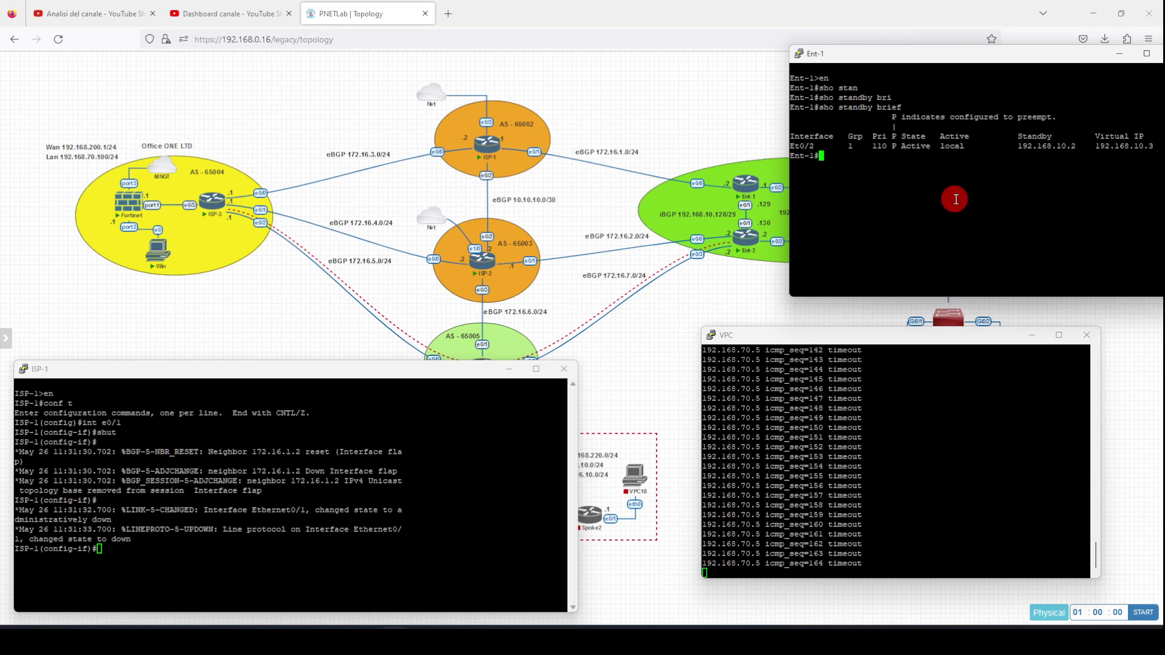
key("Up")
key("Return")
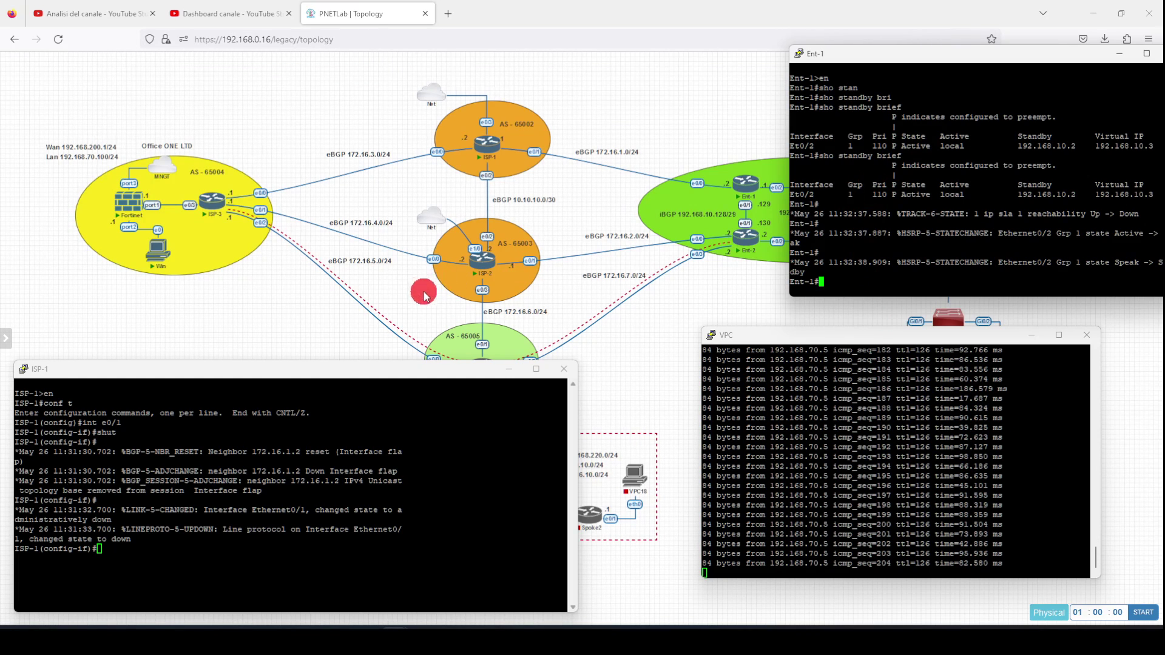
left_click_drag(460, 366, 0, 345)
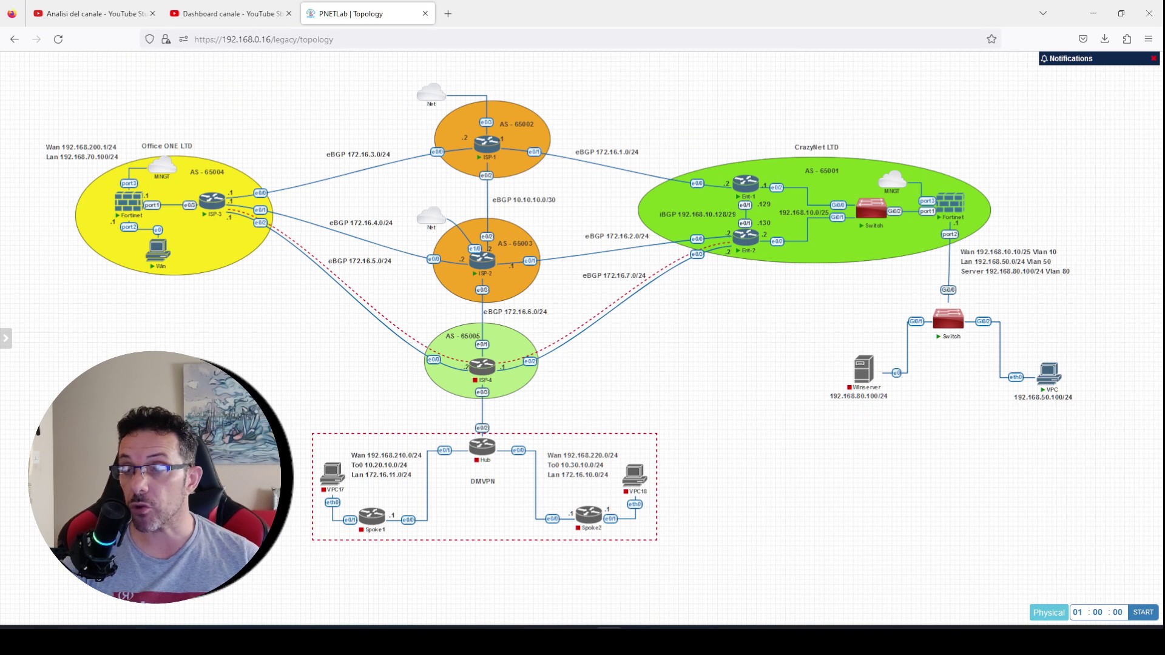
- Bring the ISP-1 console back into view, leave configuration mode and try tracert 8.8.8.8
left_click_drag(0, 124, 478, 196)
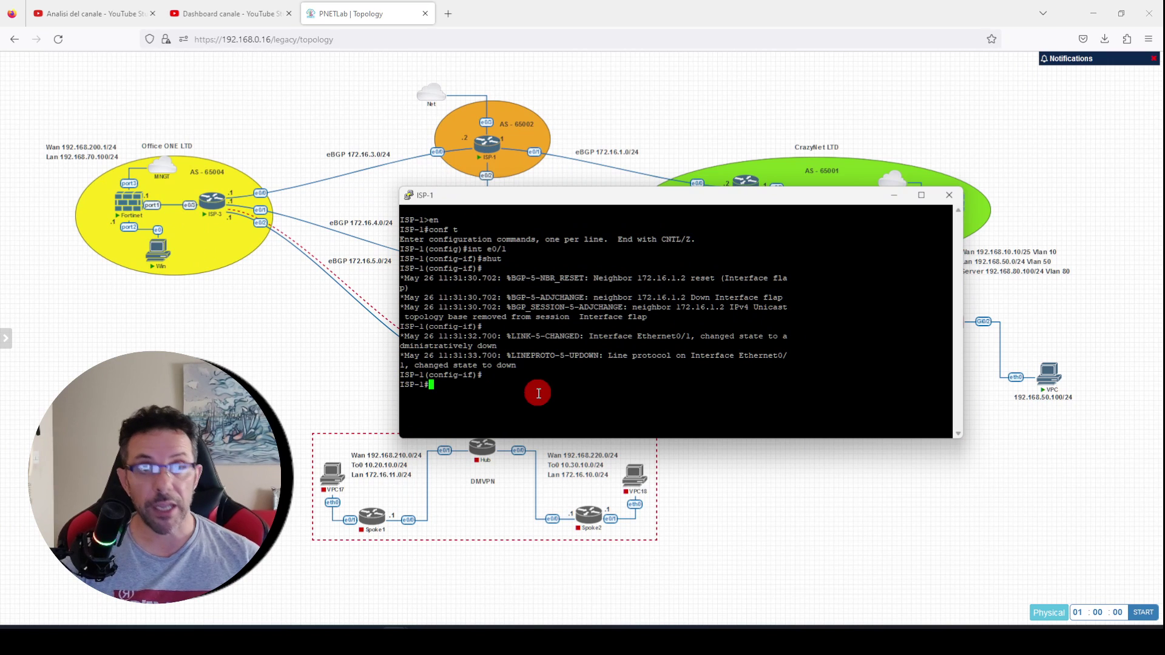
key("ctrl+z")
type("trace")
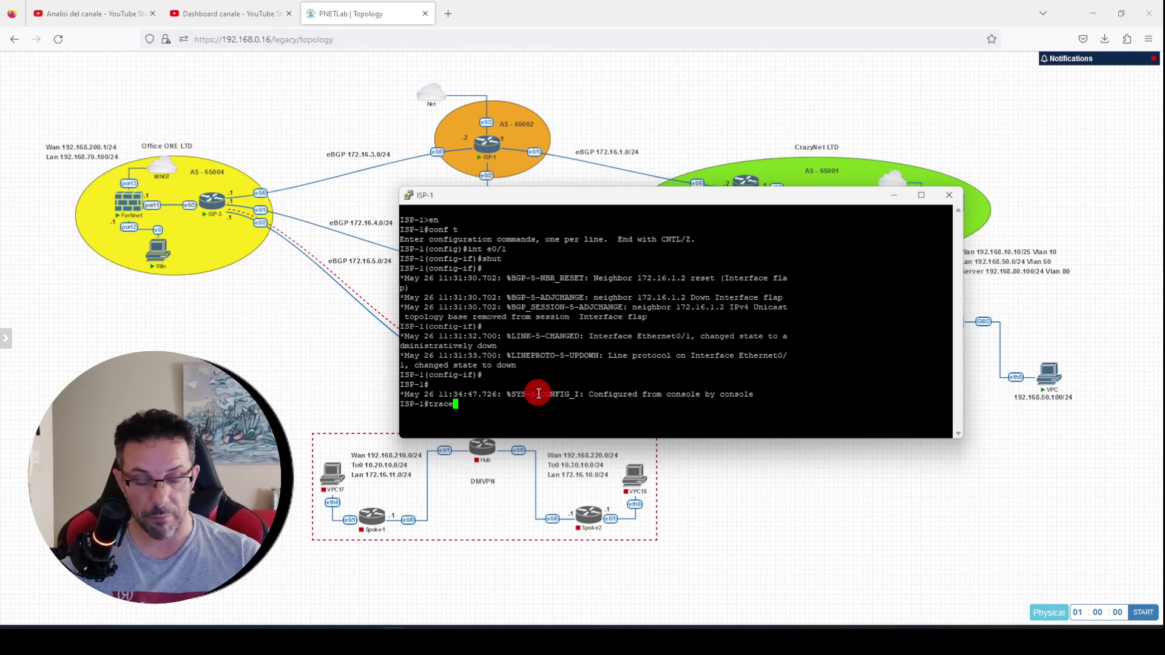
type("rt ")
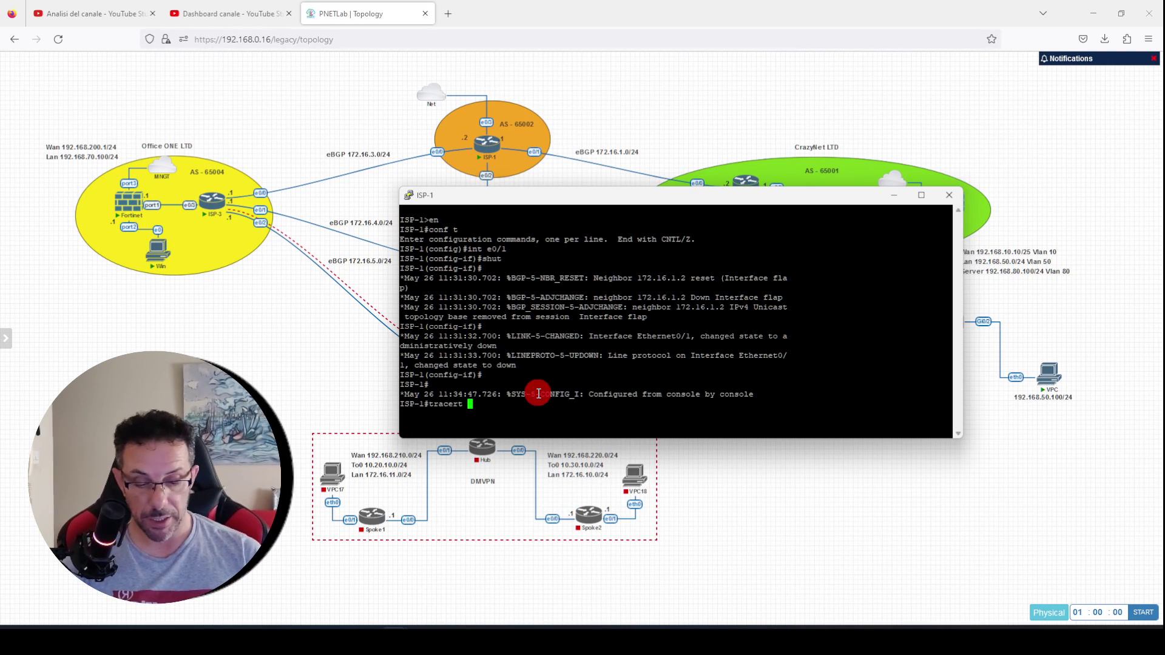
type("8.8.88")
key("BackSpace")
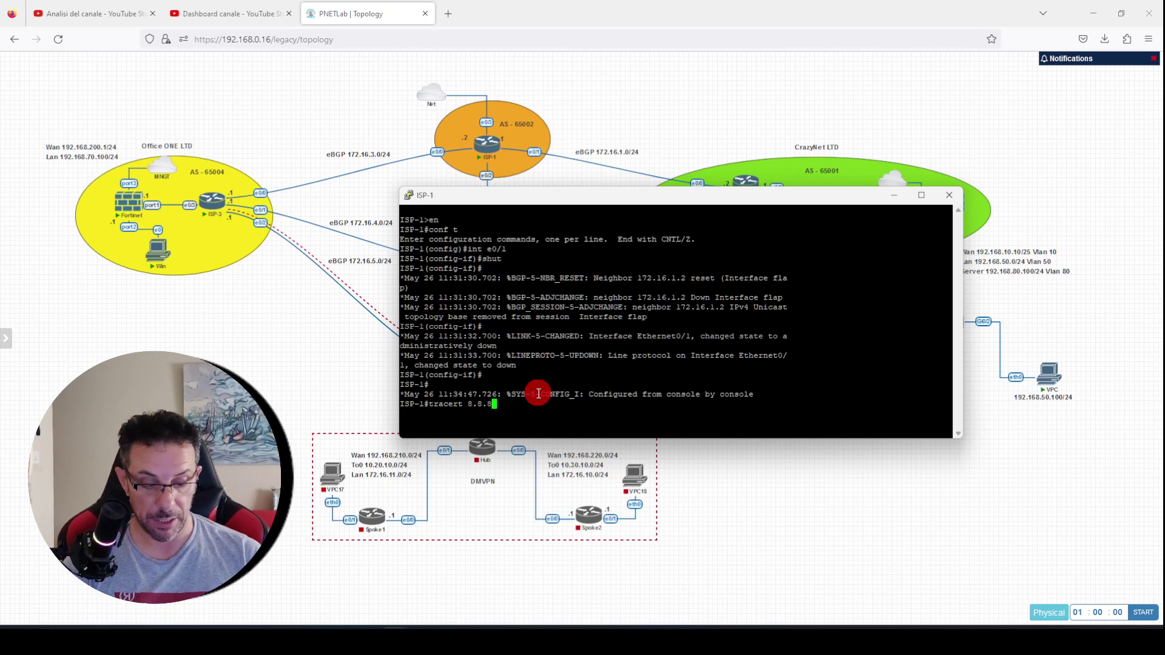
type(".8")
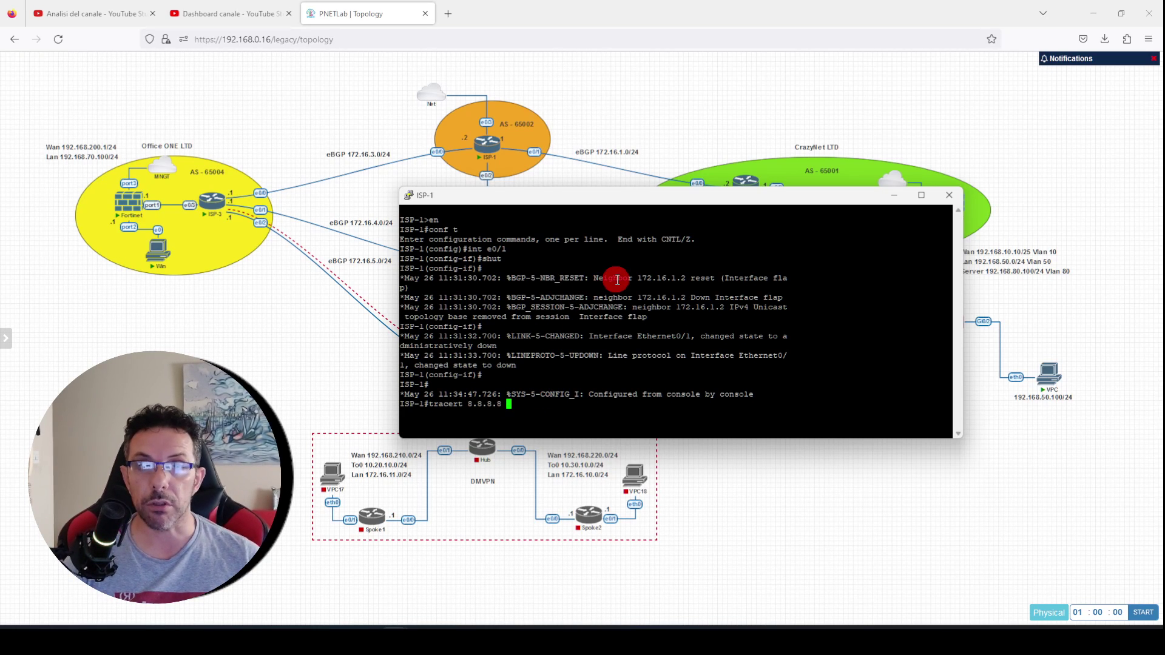
key("Return")
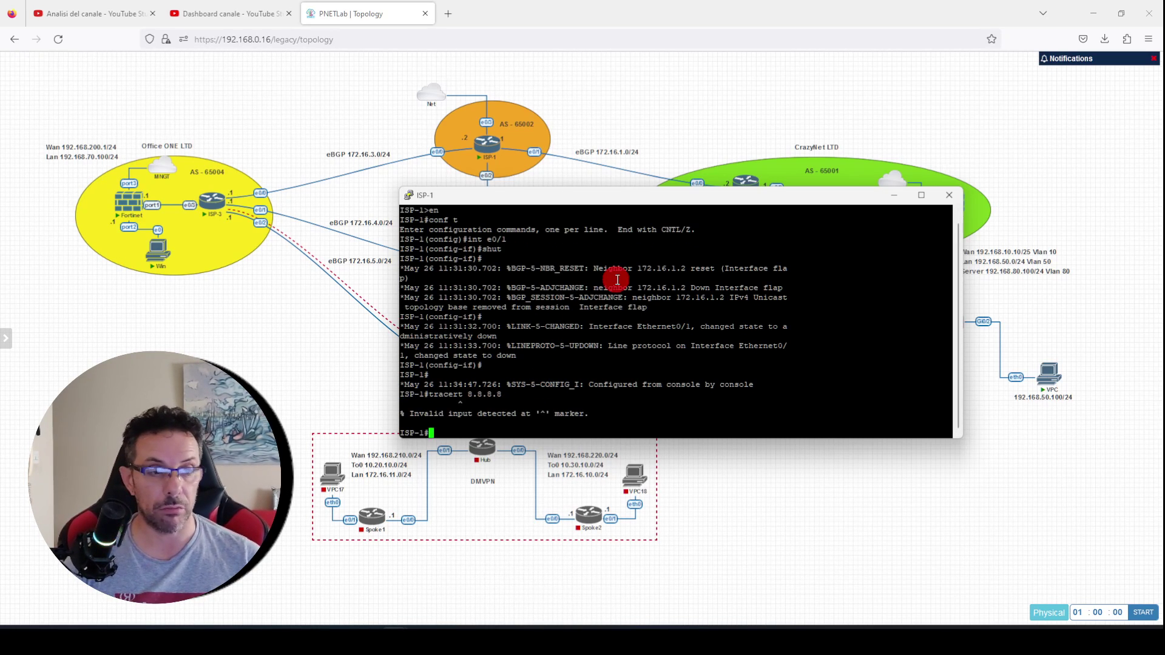
- Correct the recalled command to tracer 8.8.8.8 and run the route trace on ISP-1
key("Up")
key("Left")
key("Left")
key("Left")
key("Left")
key("Left")
key("Left")
key("Left")
key("Left")
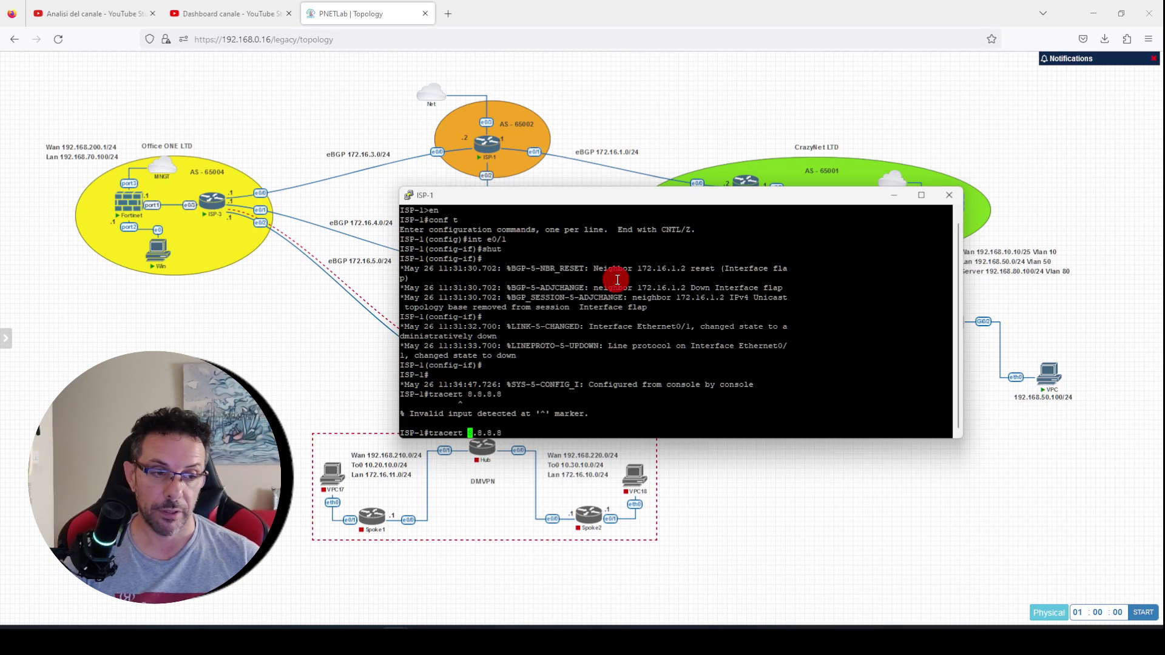
key("BackSpace")
key("Tab")
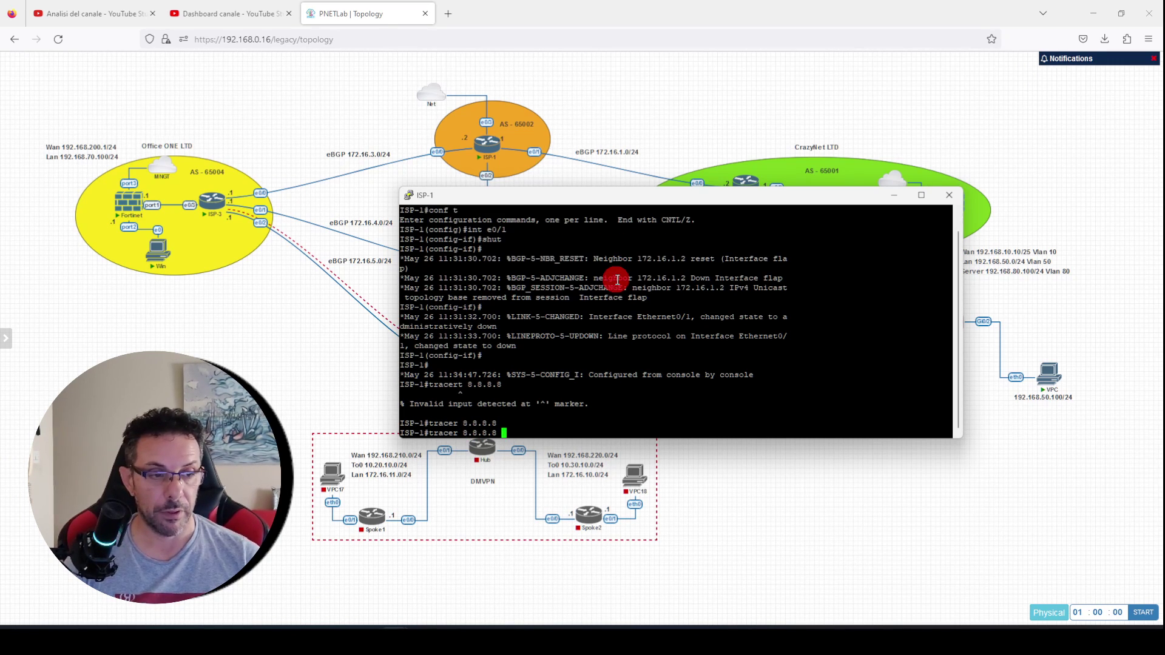
key("Return")
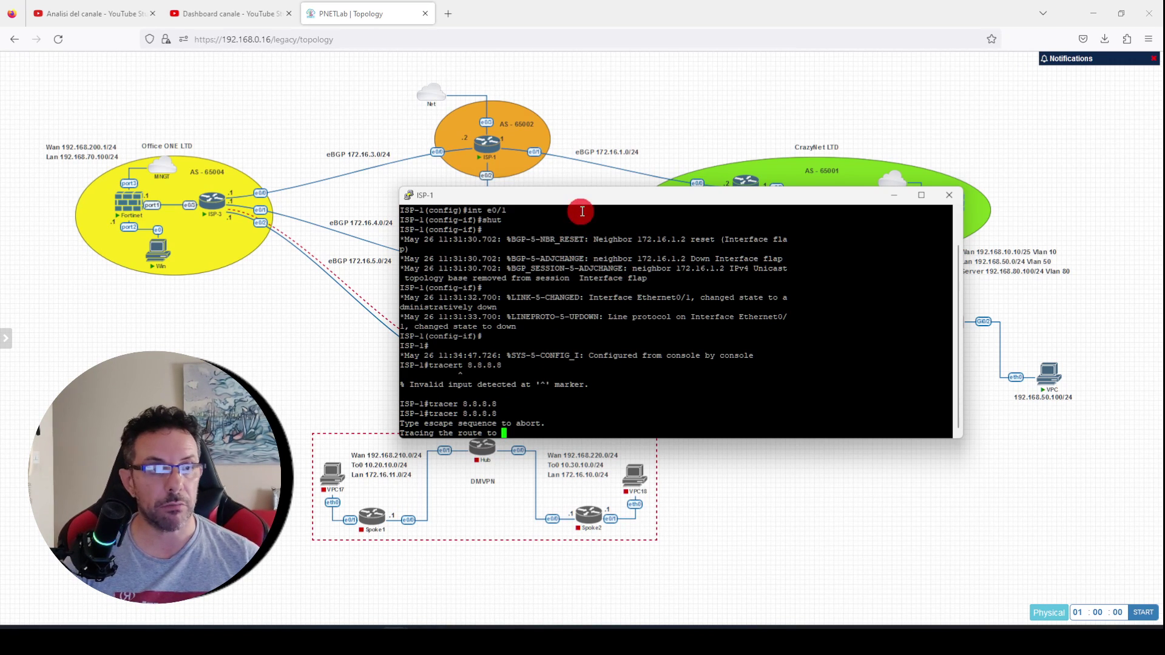
- Move the ISP-1 console clear of the lower topology, abort the running trace and minimize the console
left_click_drag(587, 196, 705, 100)
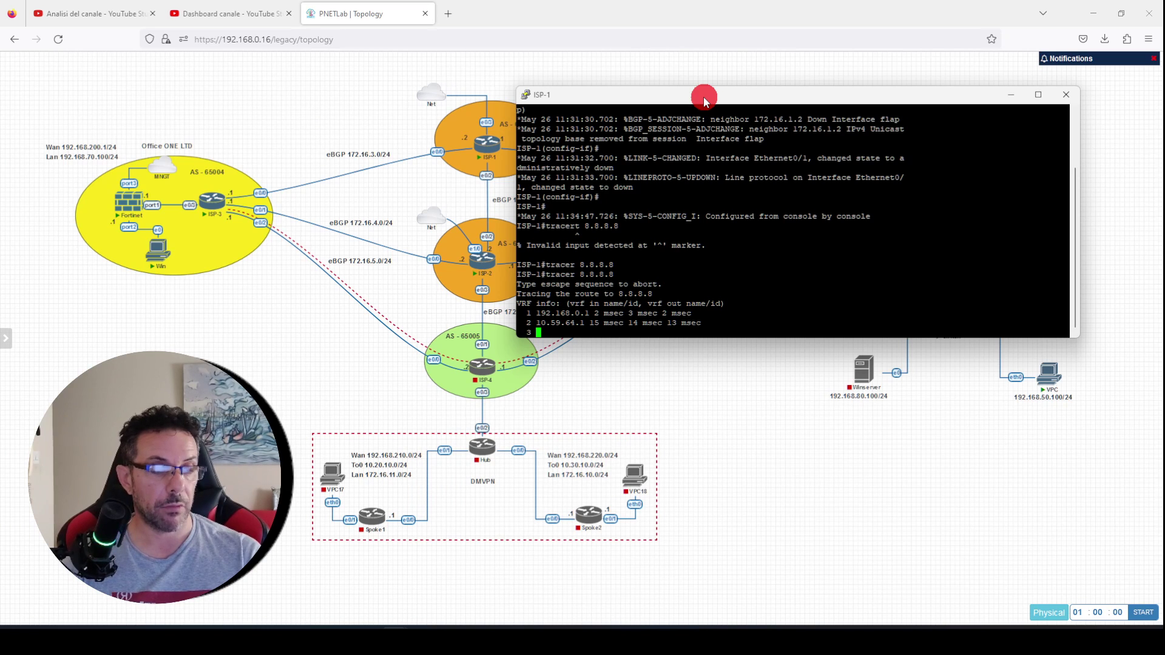
key("ctrl+shift+6")
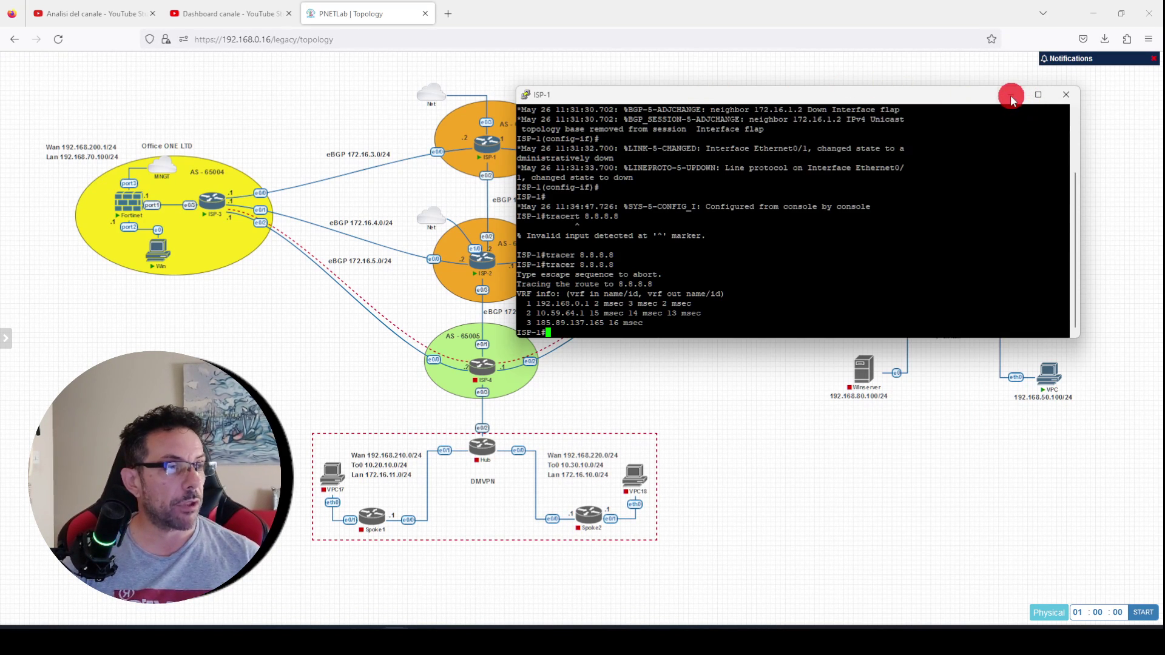
left_click(1010, 96)
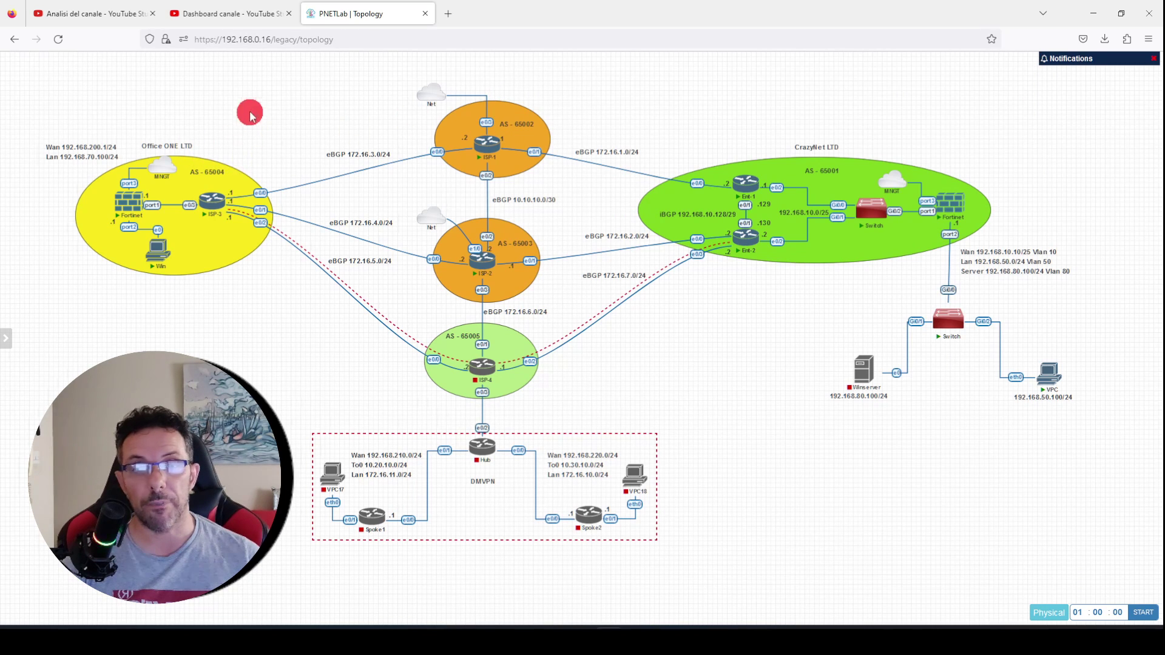